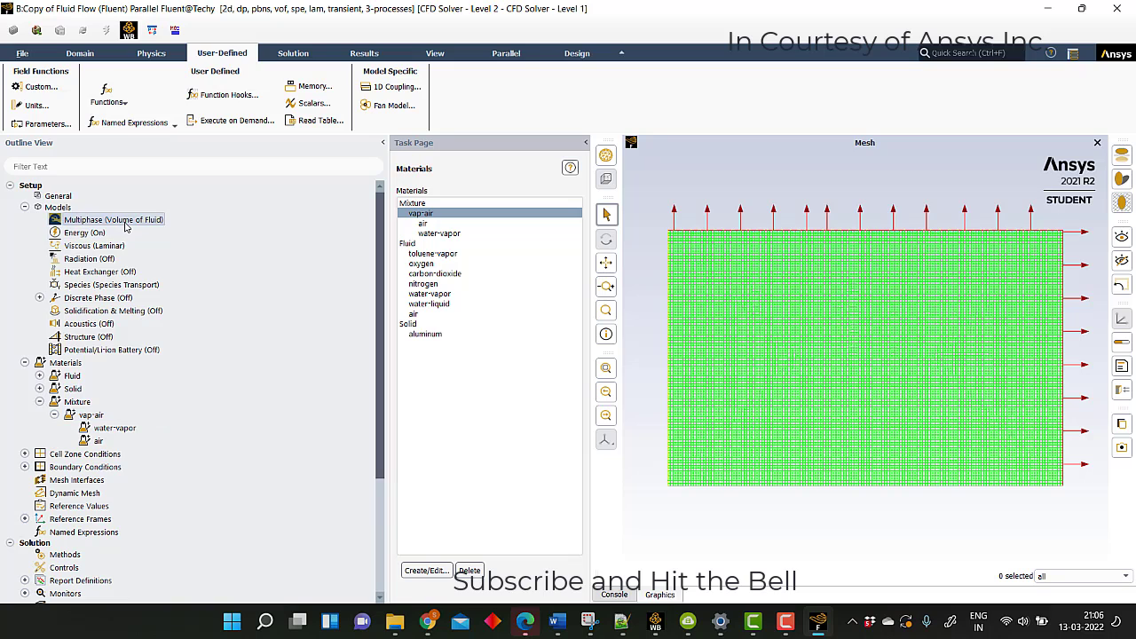
Rename the primary phase to vap-air and assign it the vap-air material.
{"action": "left_click", "coordinate": [526, 138]}
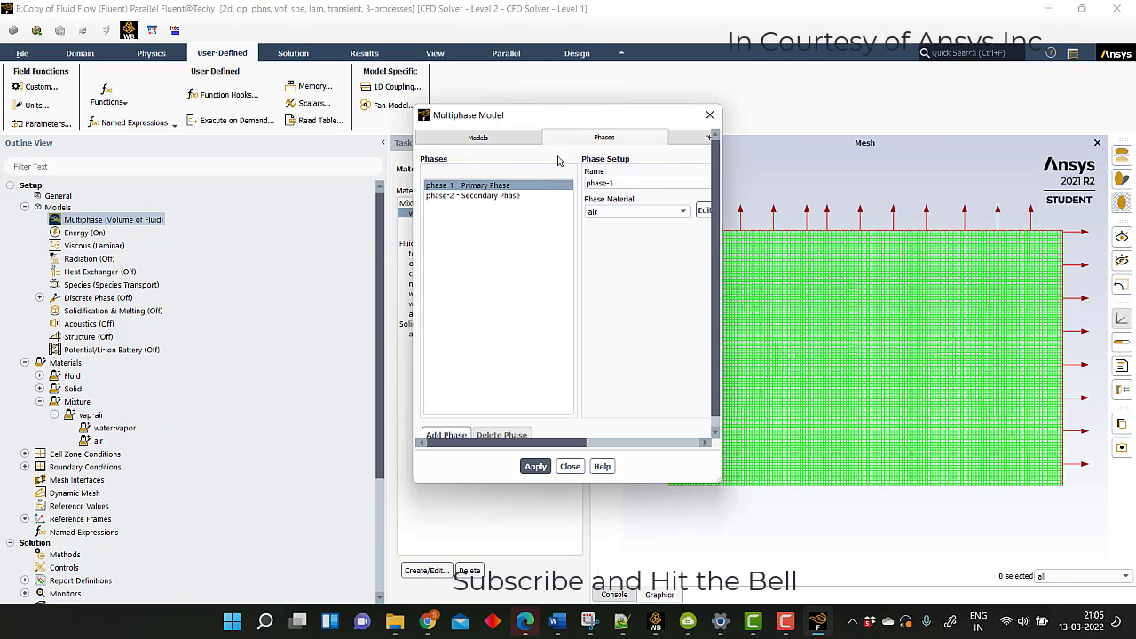
{"action": "triple_click", "coordinate": [640, 183]}
{"action": "type", "text": "vap-air"}
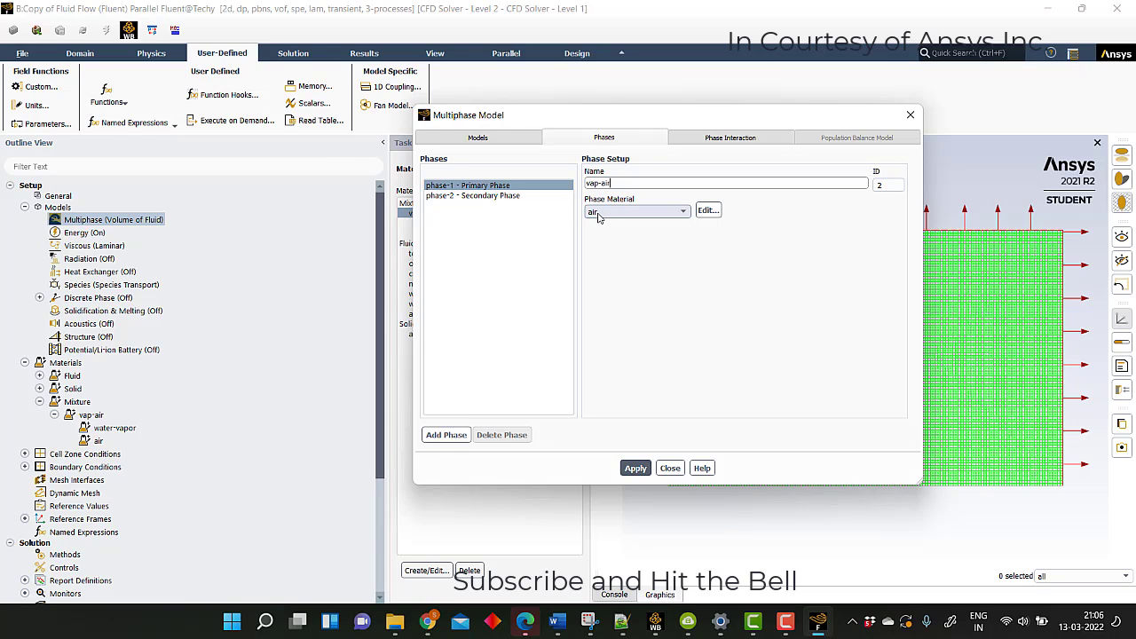
{"action": "left_click", "coordinate": [608, 211]}
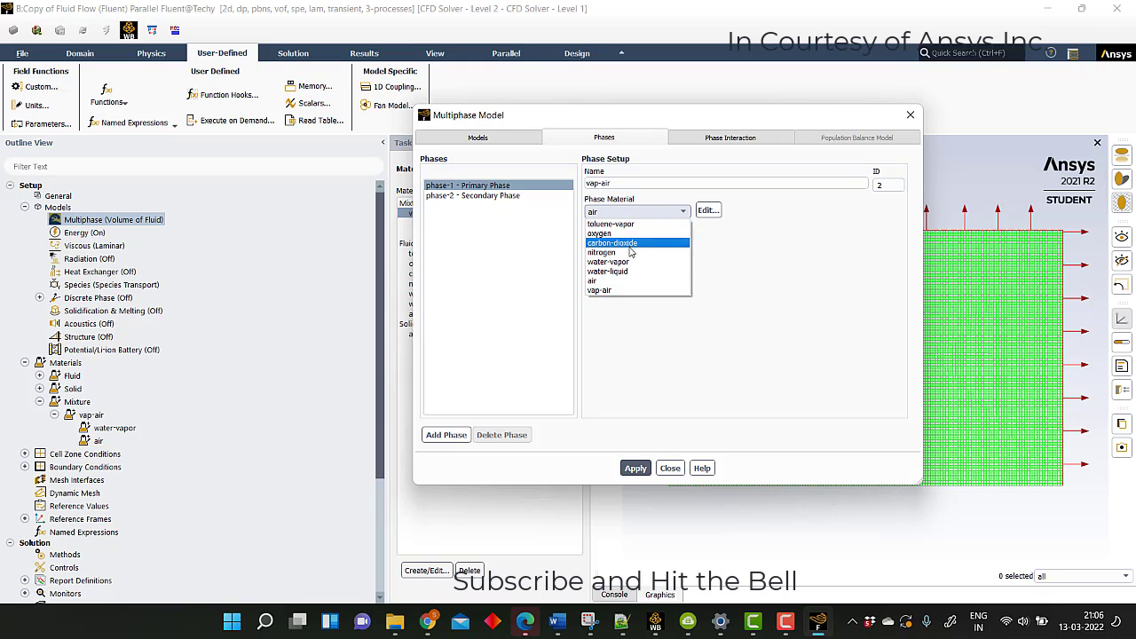
{"action": "left_click", "coordinate": [612, 290]}
Rename the secondary phase to water with water-liquid material and apply both phases.
{"action": "left_click", "coordinate": [484, 198]}
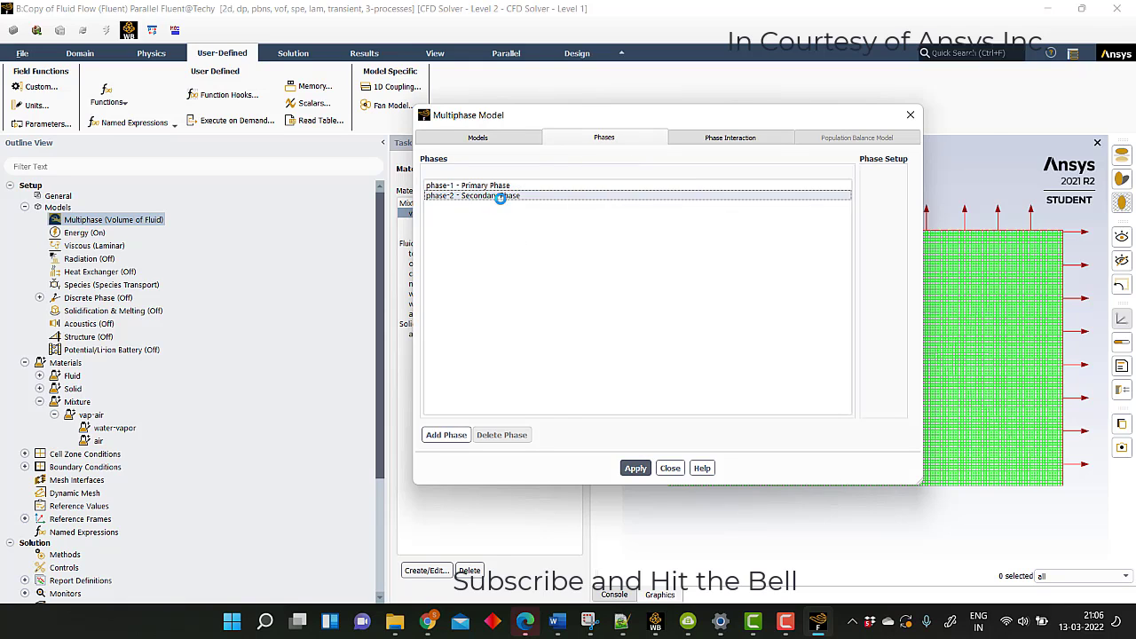
{"action": "type", "text": "wet"}
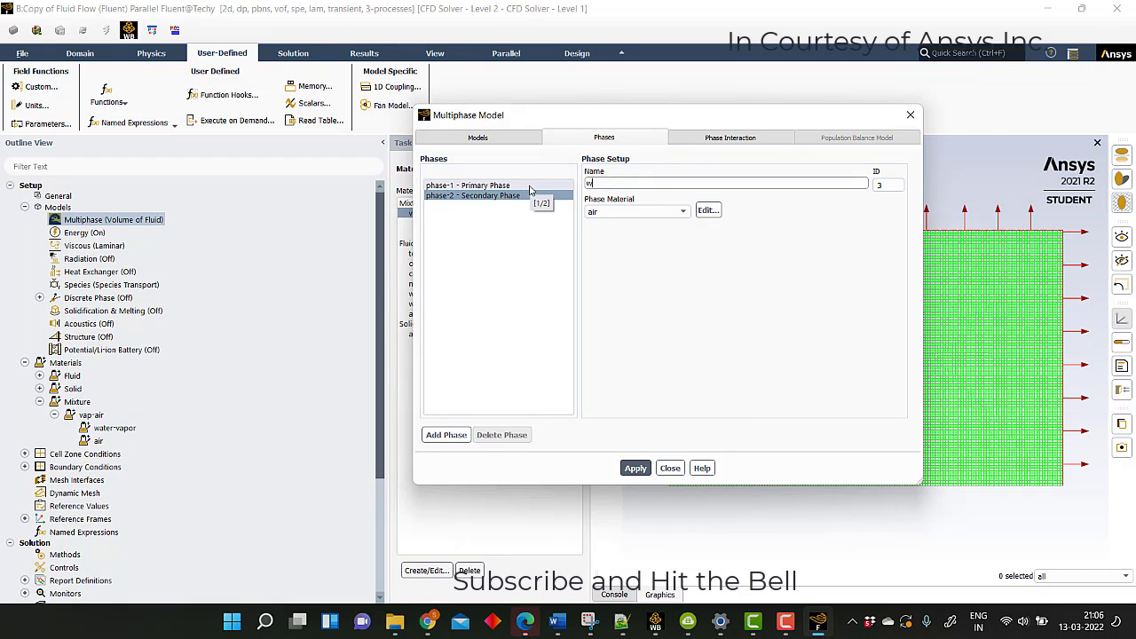
{"action": "left_click", "coordinate": [683, 212]}
{"action": "left_click", "coordinate": [624, 275]}
{"action": "left_click", "coordinate": [634, 469]}
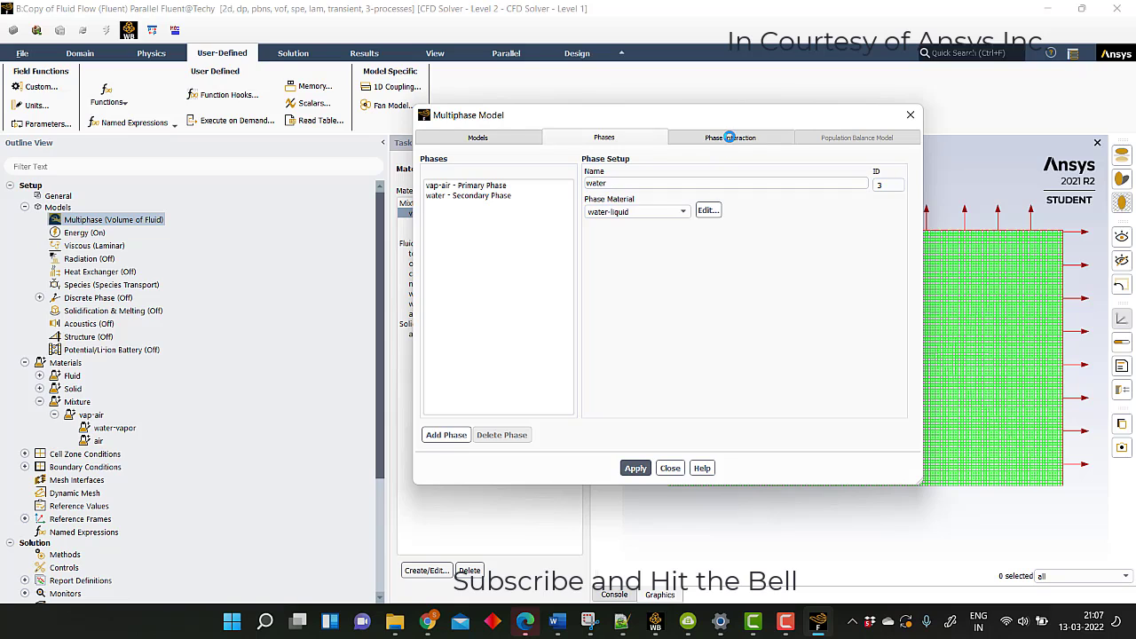
{"action": "left_click", "coordinate": [731, 138]}
Give vap-air/water a constant 0.072 N/m surface tension with force modeling on, plus one mass transfer mechanism.
{"action": "left_click", "coordinate": [825, 223]}
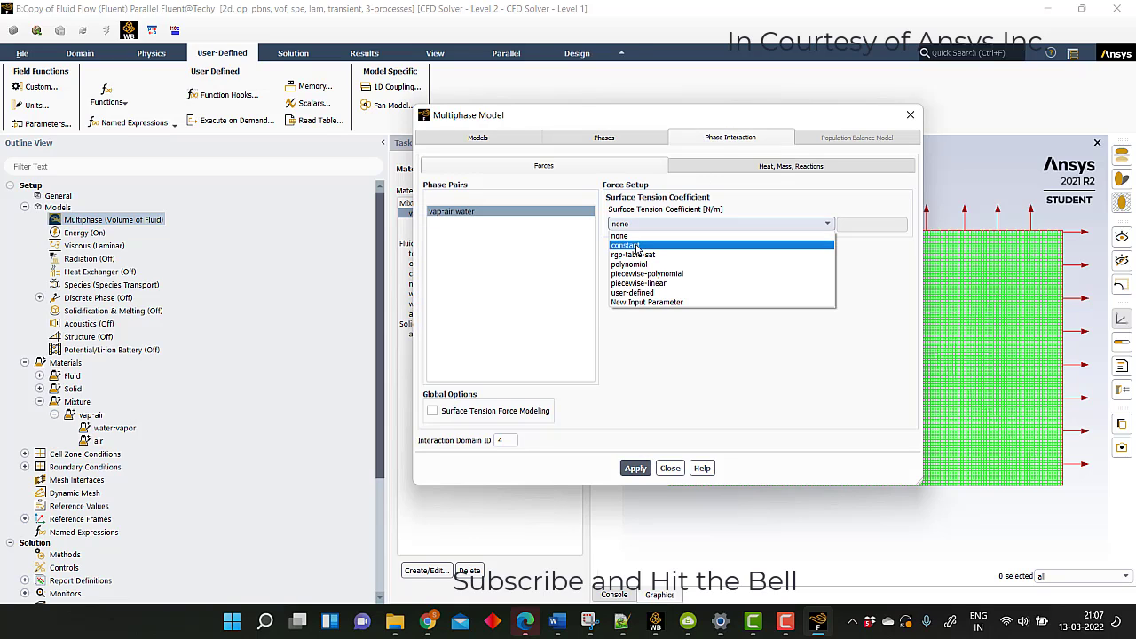
{"action": "left_click", "coordinate": [832, 233]}
{"action": "left_click", "coordinate": [848, 226]}
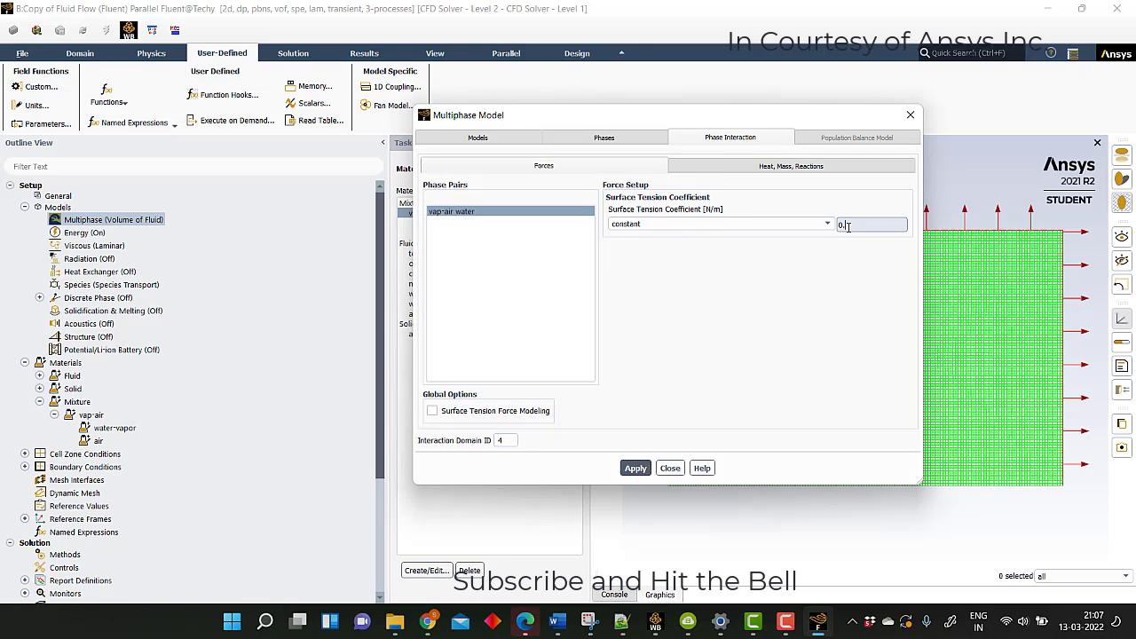
{"action": "type", "text": ".072"}
{"action": "key", "text": "Return"}
{"action": "left_click", "coordinate": [519, 411]}
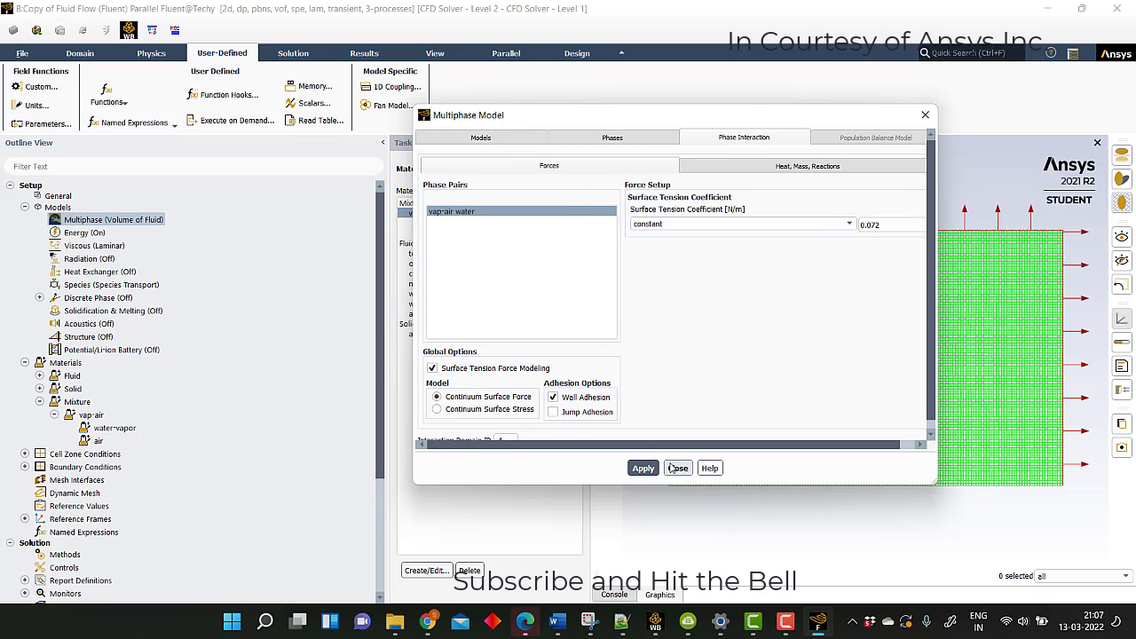
{"action": "left_click", "coordinate": [733, 170]}
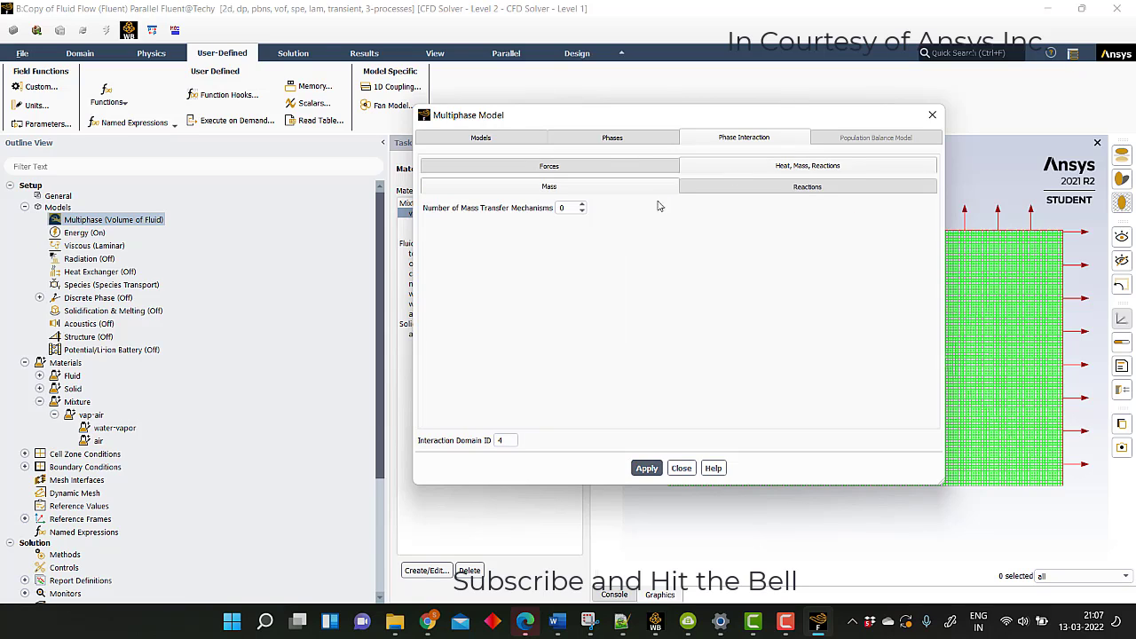
{"action": "left_click", "coordinate": [583, 205]}
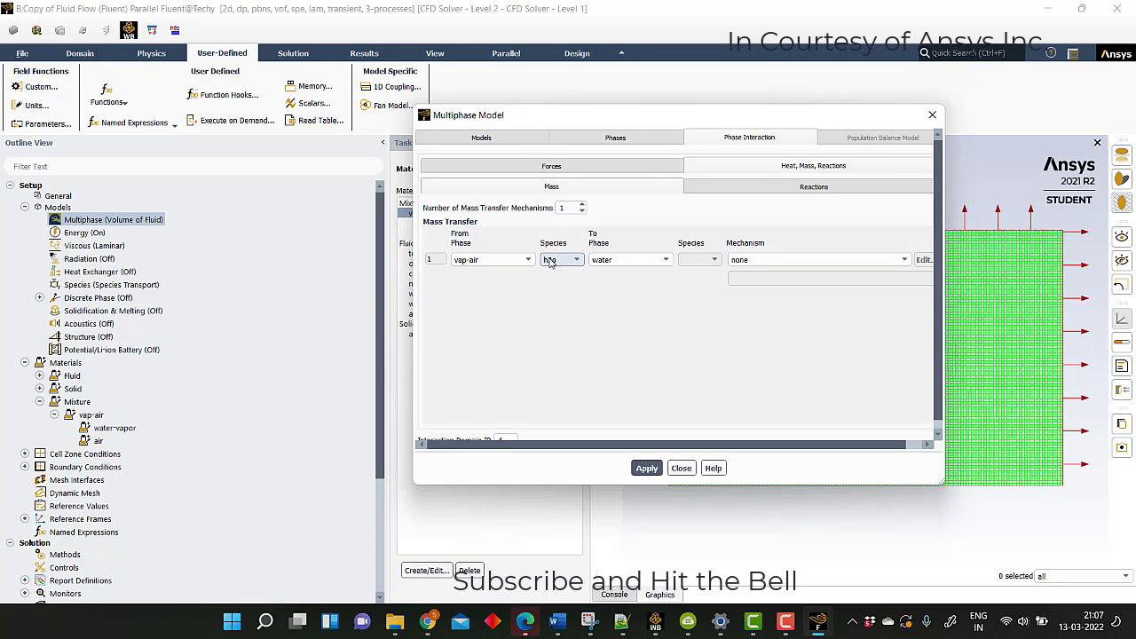
Set the mass transfer from water to vap-air using the evaporation-condensation mechanism.
{"action": "left_click", "coordinate": [519, 263]}
{"action": "left_click", "coordinate": [469, 283]}
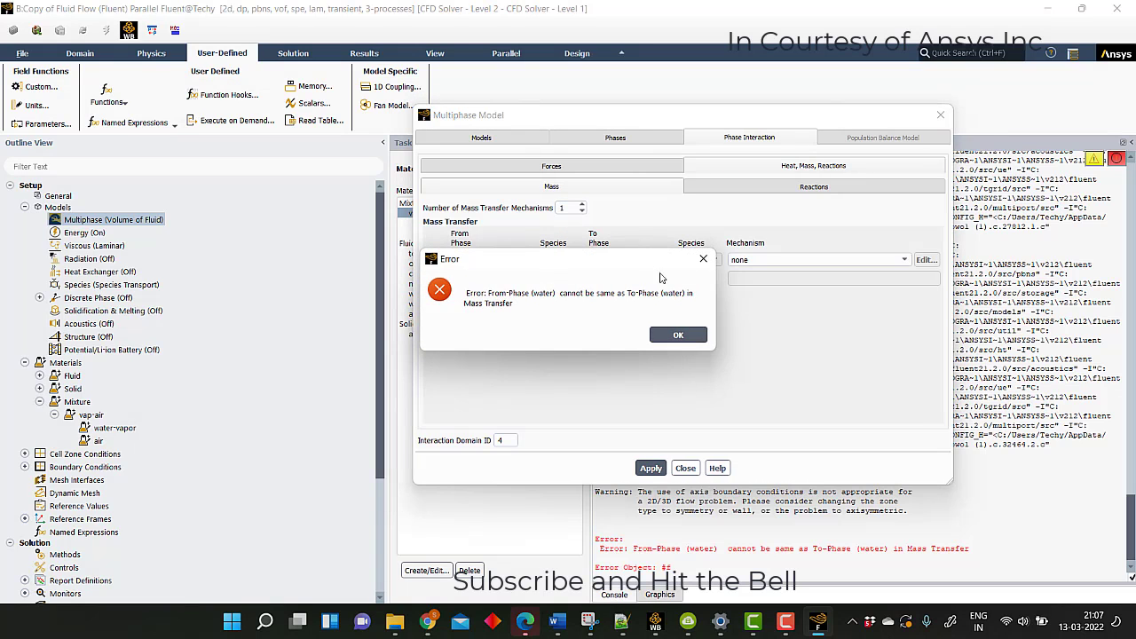
{"action": "left_click", "coordinate": [662, 334]}
{"action": "left_click", "coordinate": [630, 259]}
{"action": "left_click", "coordinate": [622, 270]}
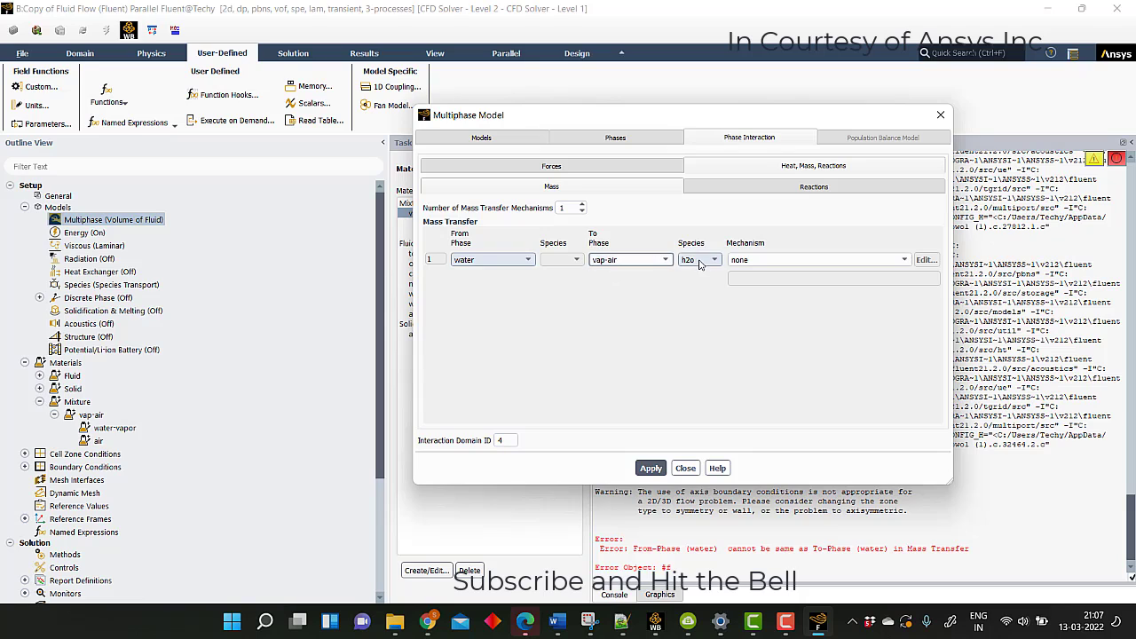
{"action": "left_click", "coordinate": [802, 259]}
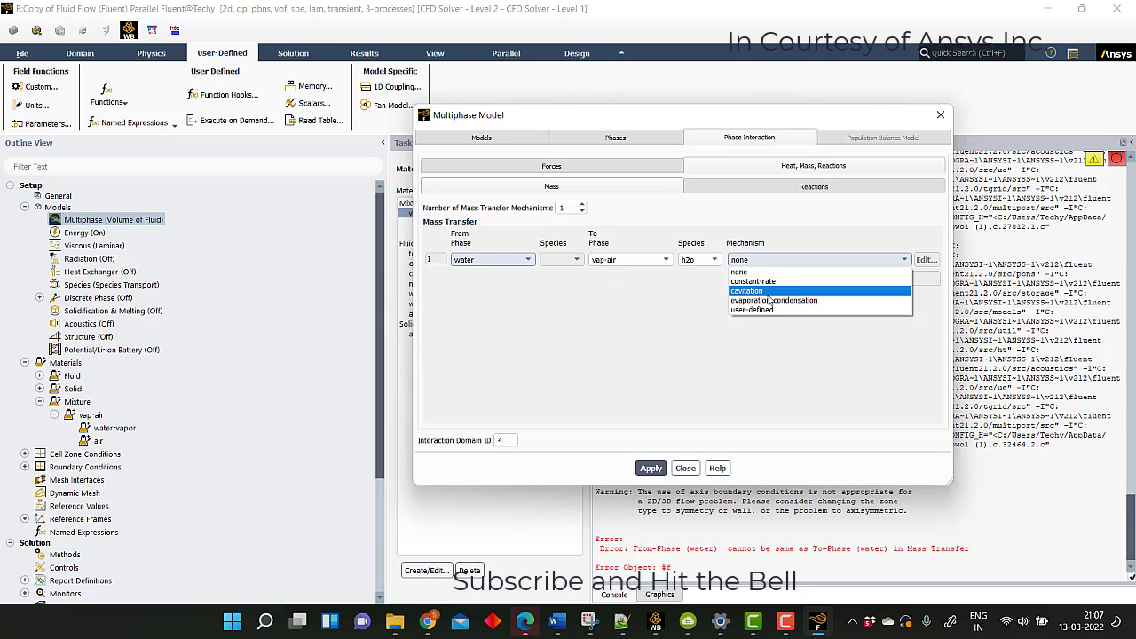
{"action": "left_click", "coordinate": [769, 304]}
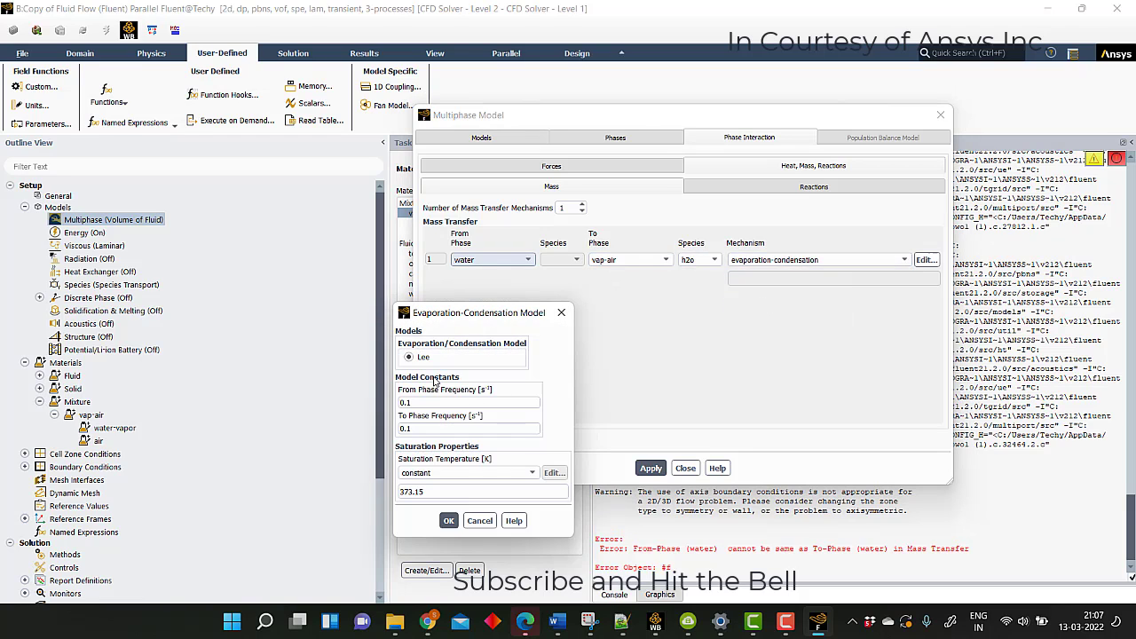
Use the saturation_temp UDF for saturation temperature and apply the multiphase settings.
{"action": "left_click_drag", "start_coordinate": [390, 407], "coordinate": [385, 407]}
{"action": "left_click", "coordinate": [479, 472]}
{"action": "key", "text": "Escape"}
{"action": "left_click", "coordinate": [429, 541]}
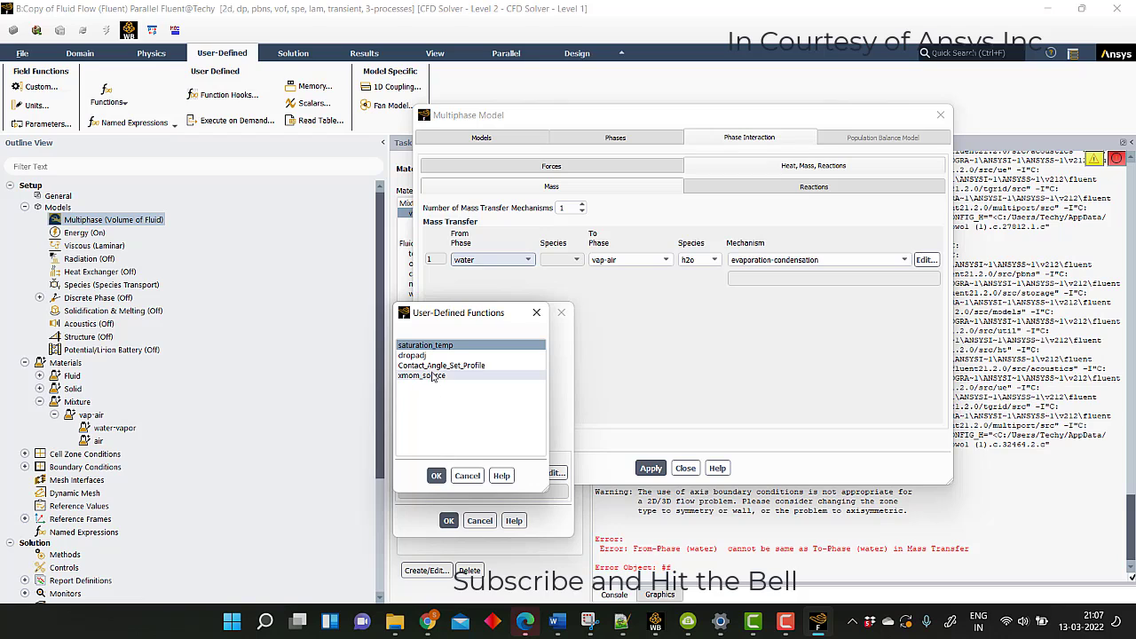
{"action": "left_click", "coordinate": [435, 475]}
{"action": "left_click", "coordinate": [448, 521]}
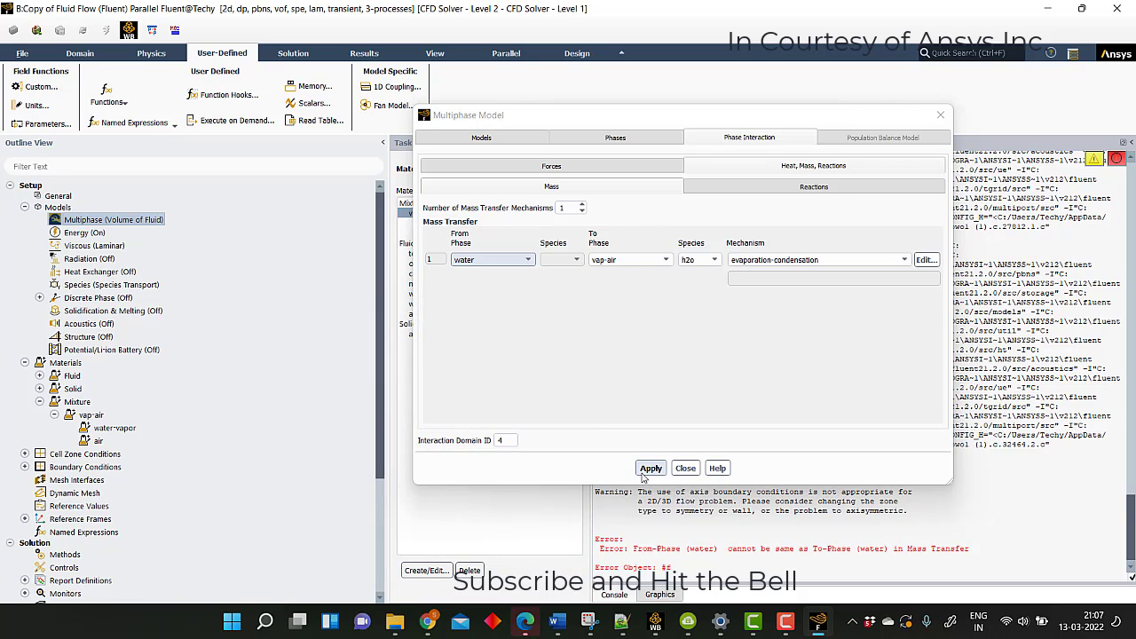
{"action": "left_click", "coordinate": [683, 468]}
{"action": "left_click", "coordinate": [683, 468]}
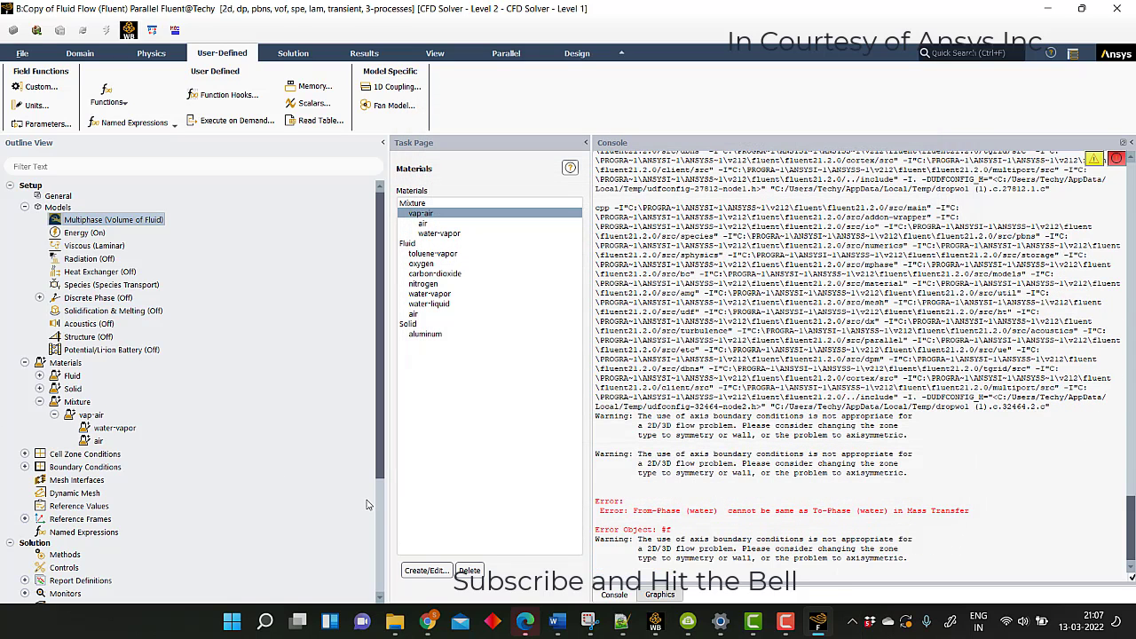
Change the axis boundary type to symmetry.
{"action": "double_click", "coordinate": [85, 467]}
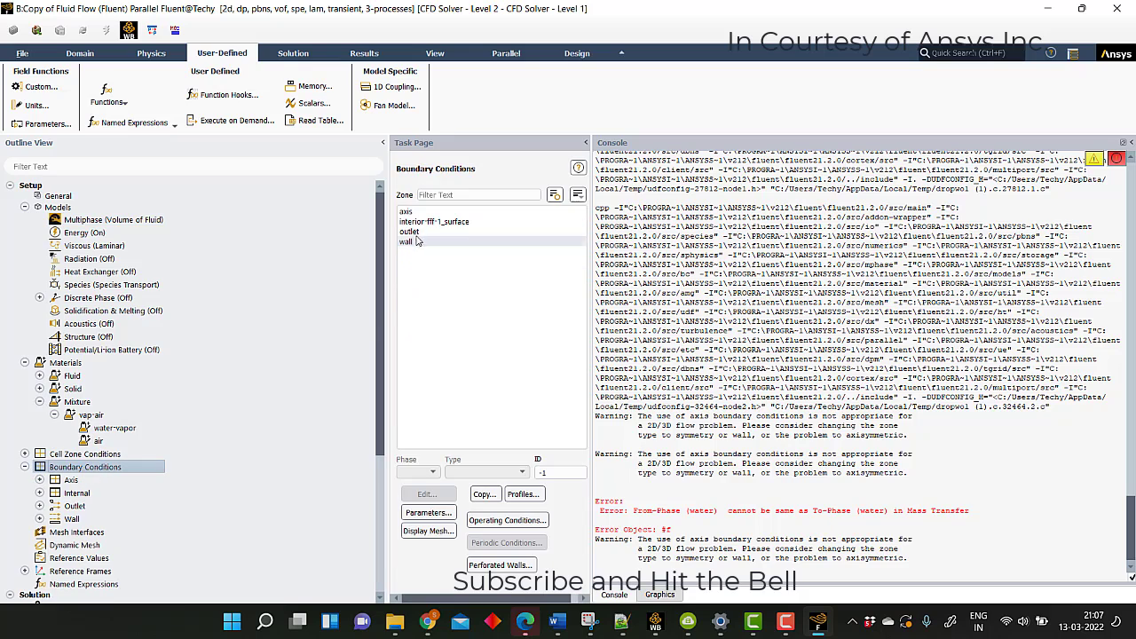
{"action": "left_click", "coordinate": [405, 211]}
{"action": "left_click", "coordinate": [481, 473]}
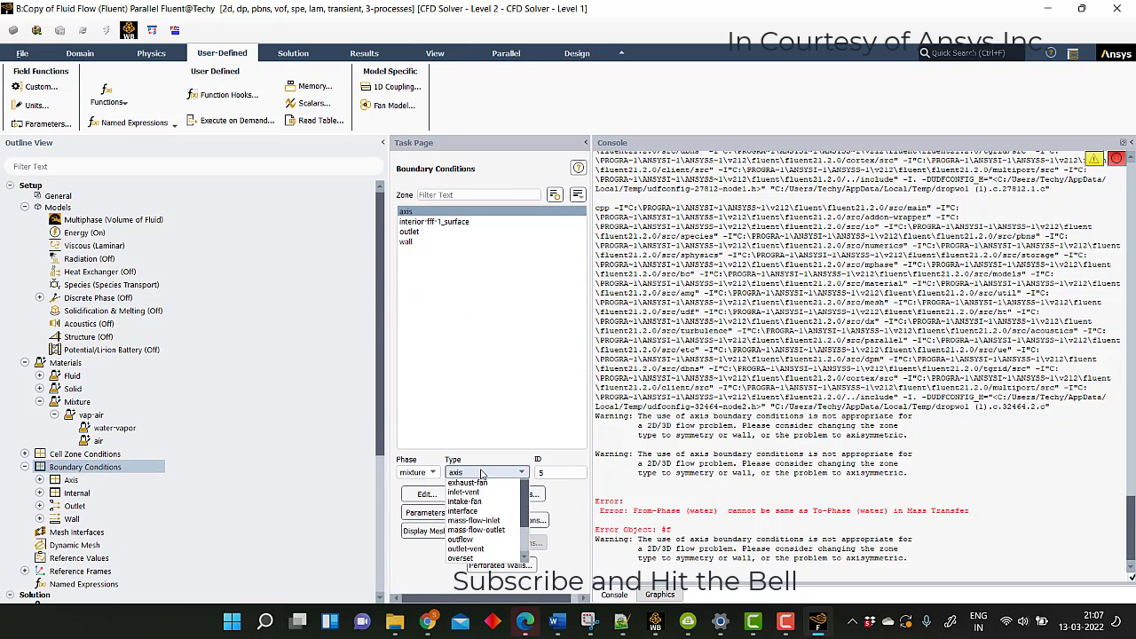
{"action": "scroll", "coordinate": [480, 524], "scroll_direction": "down", "scroll_amount": 3}
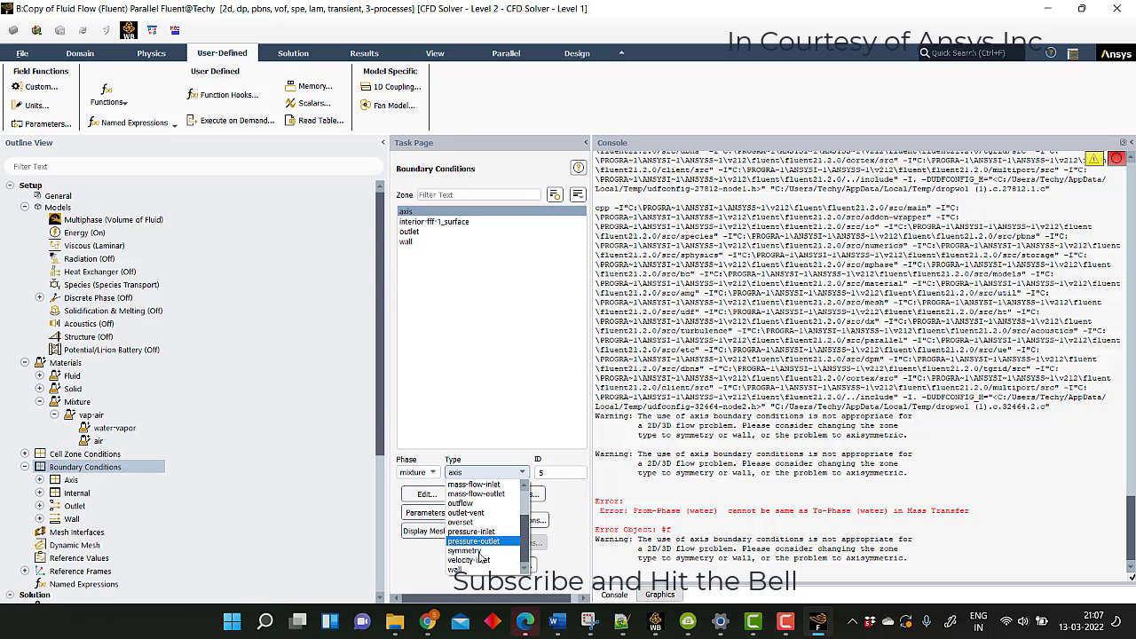
{"action": "left_click", "coordinate": [479, 558]}
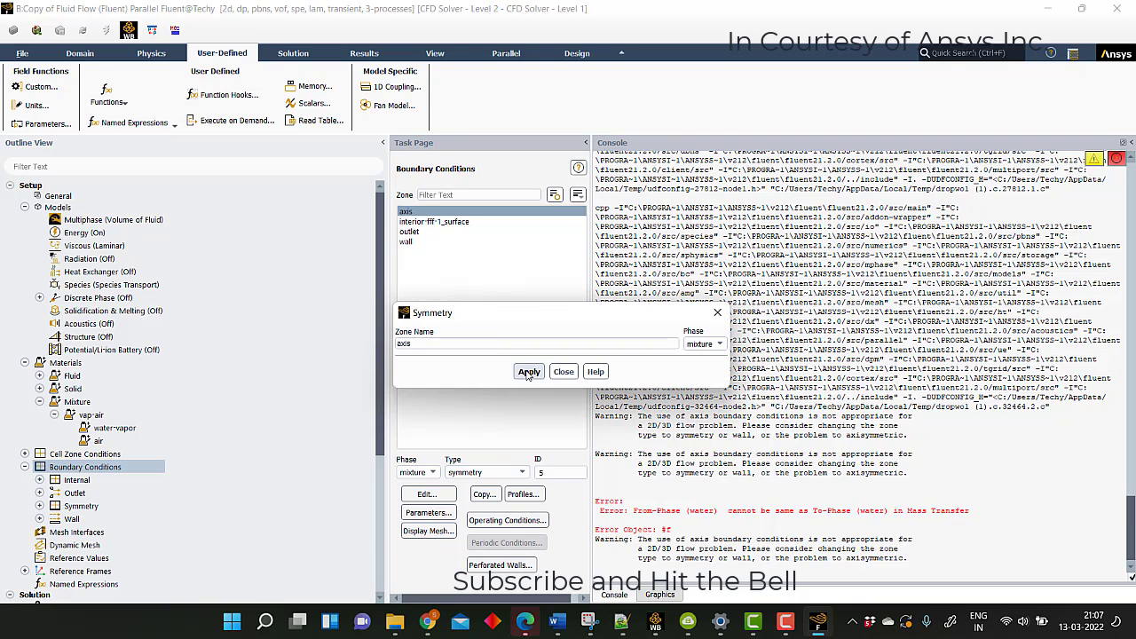
{"action": "left_click", "coordinate": [562, 370]}
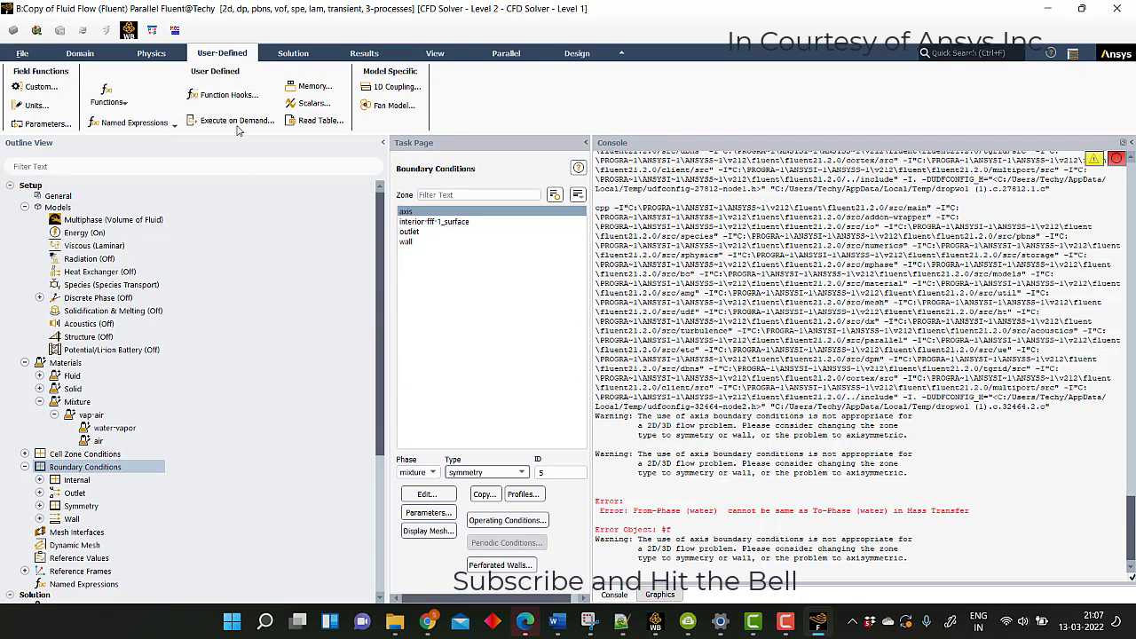
Allocate 7 user-defined memory locations.
{"action": "left_click", "coordinate": [311, 86]}
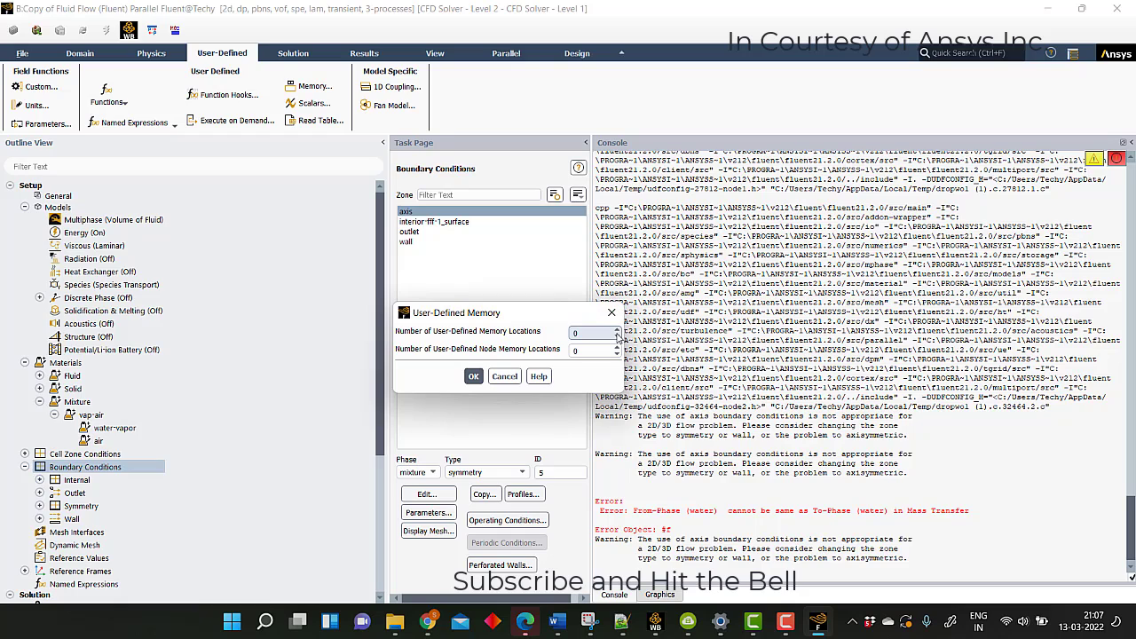
{"action": "type", "text": "7"}
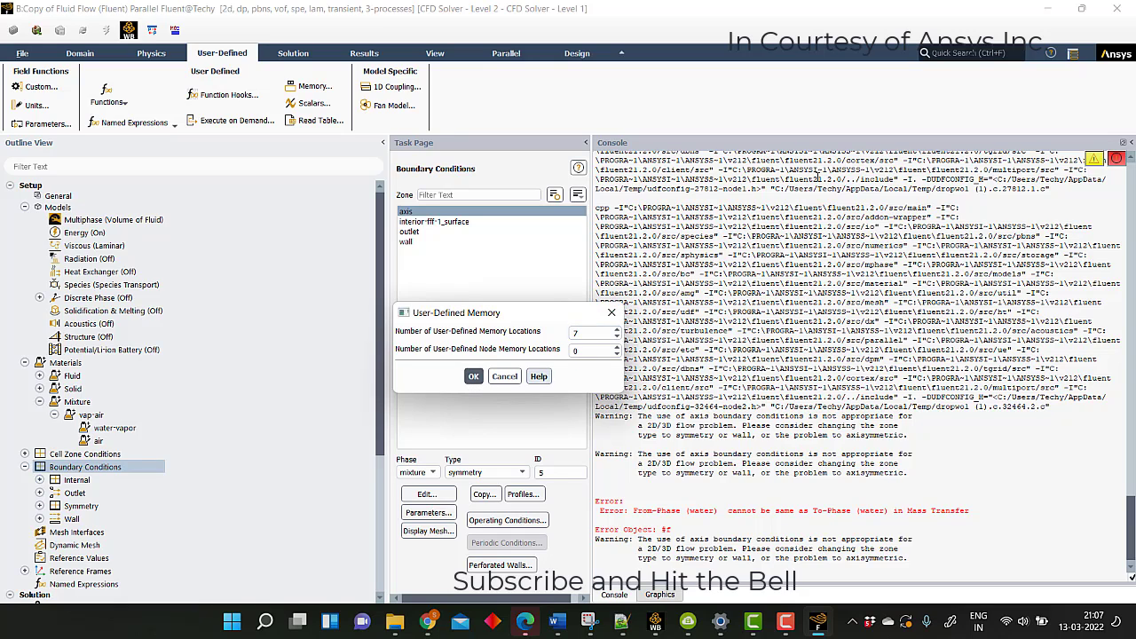
{"action": "left_click", "coordinate": [473, 377]}
{"action": "left_click", "coordinate": [97, 518]}
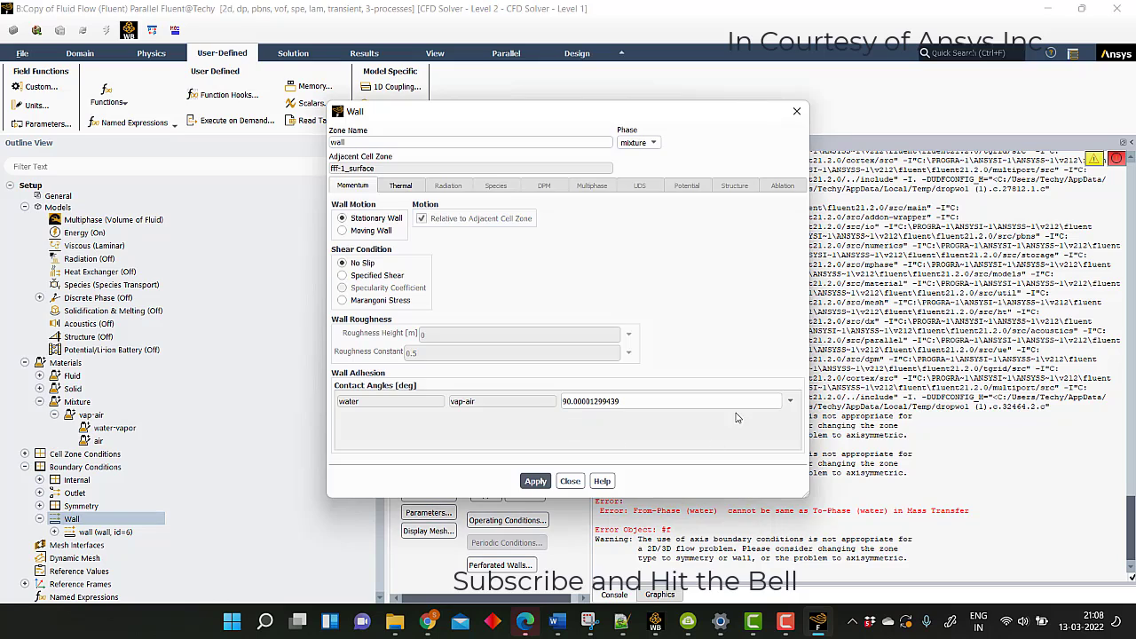
Give the wall a Contact_Angle_Set_Profile contact angle and a fixed 370 K temperature.
{"action": "left_click", "coordinate": [790, 402]}
{"action": "scroll", "coordinate": [652, 492], "scroll_direction": "down", "scroll_amount": 4}
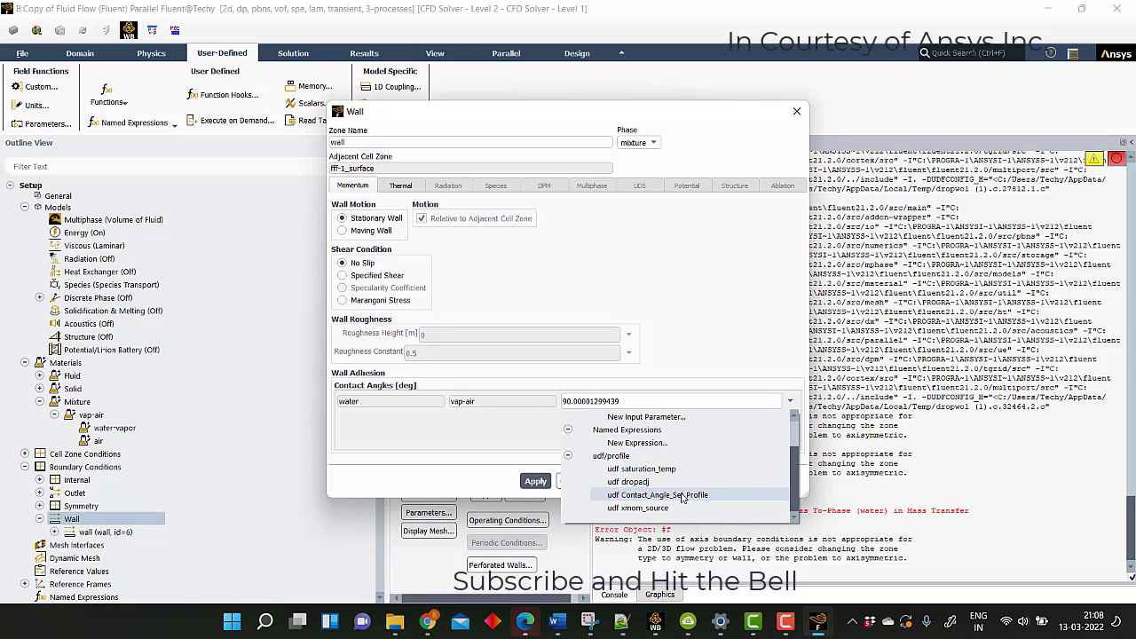
{"action": "left_click", "coordinate": [656, 495]}
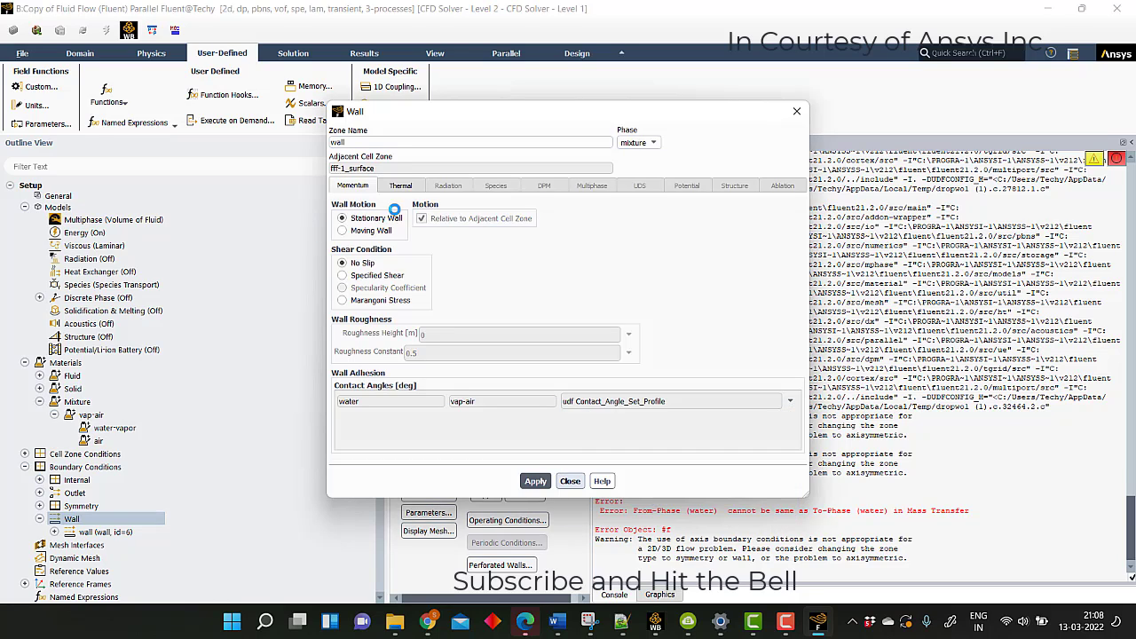
{"action": "left_click", "coordinate": [400, 187]}
{"action": "left_click", "coordinate": [365, 233]}
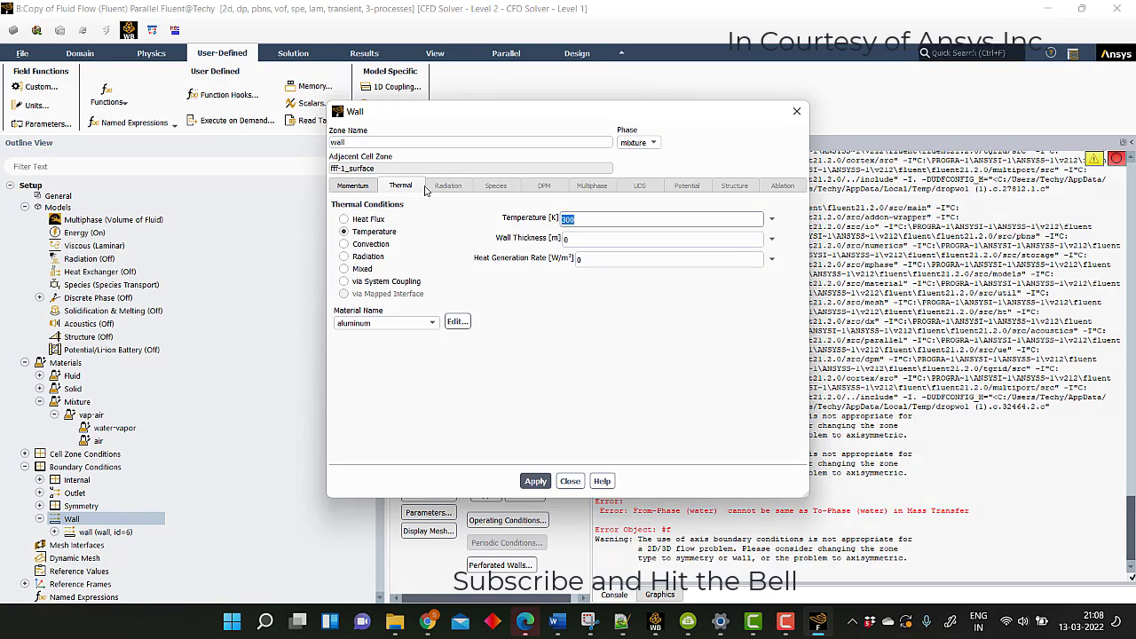
{"action": "left_click", "coordinate": [535, 480]}
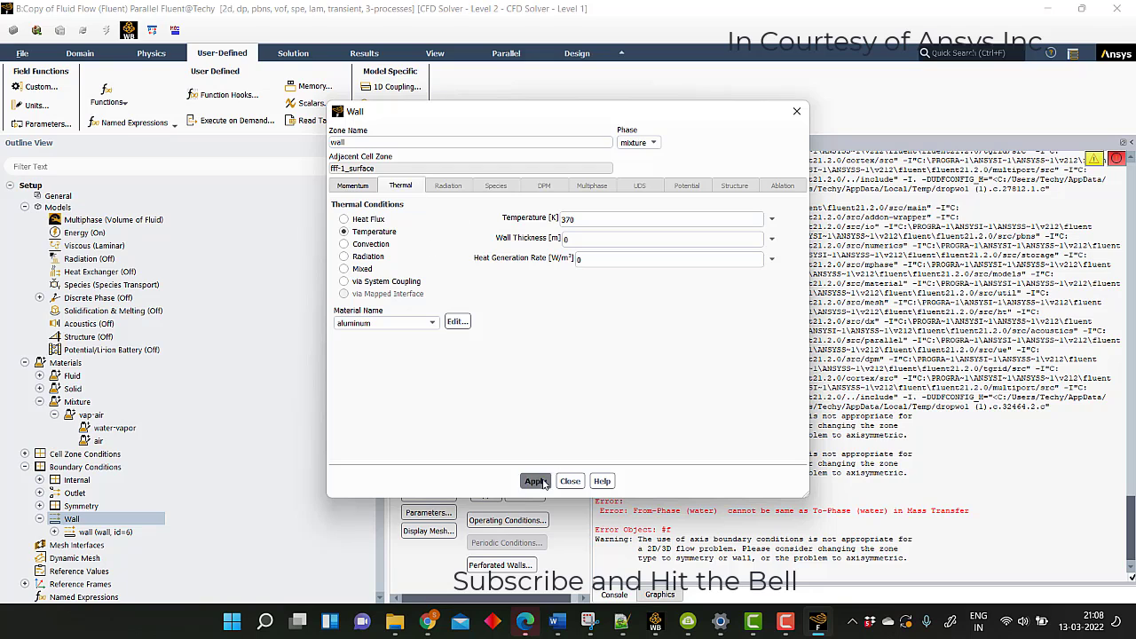
{"action": "left_click", "coordinate": [564, 481]}
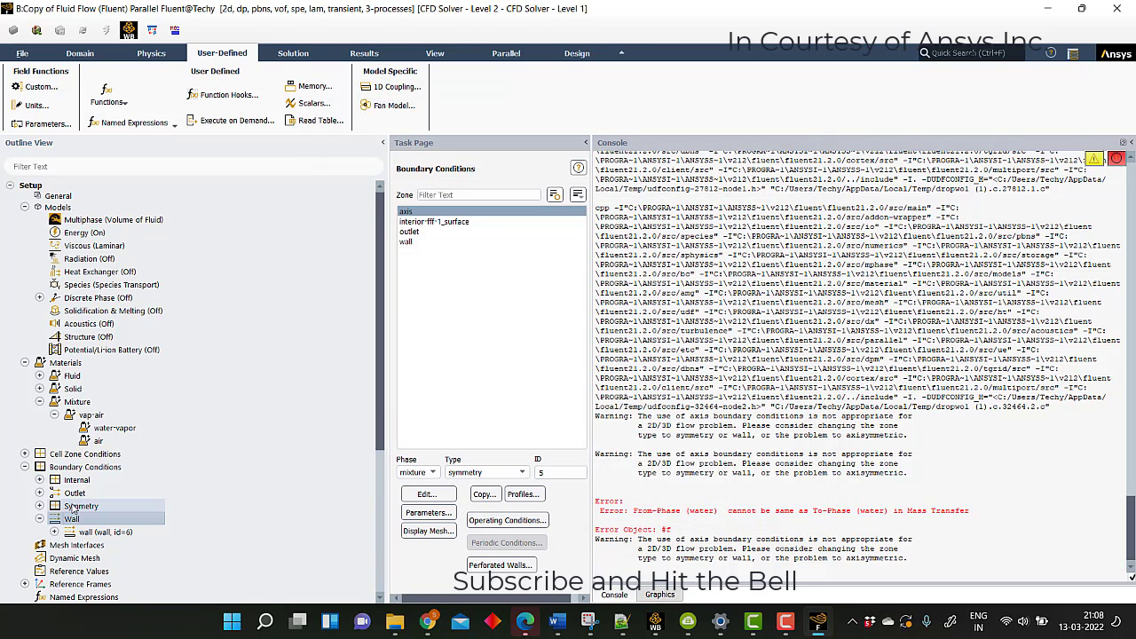
Set the outlet's backflow total temperature from 300 to 340 K.
{"action": "left_click", "coordinate": [39, 492]}
{"action": "double_click", "coordinate": [79, 506]}
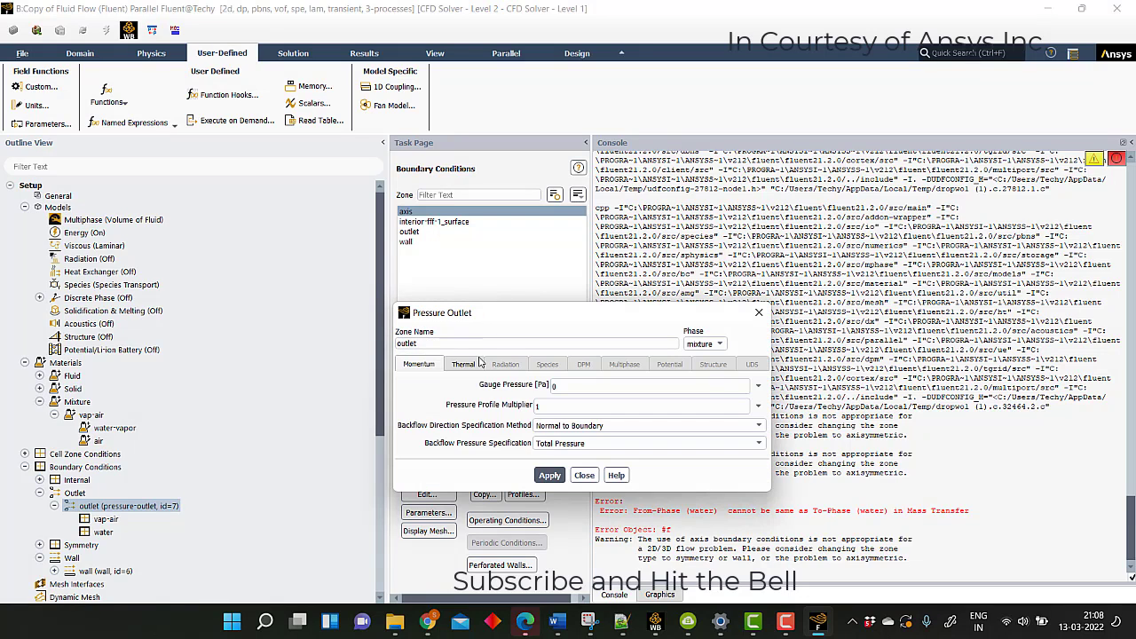
{"action": "left_click", "coordinate": [476, 364]}
{"action": "double_click", "coordinate": [537, 384]}
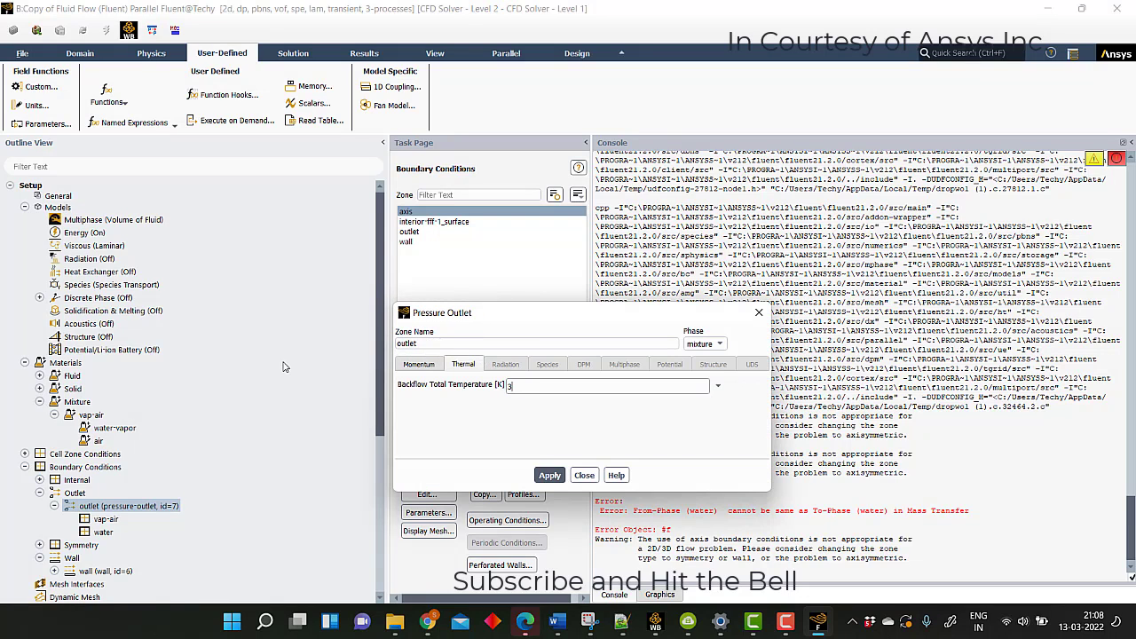
{"action": "type", "text": "340"}
{"action": "left_click", "coordinate": [550, 475]}
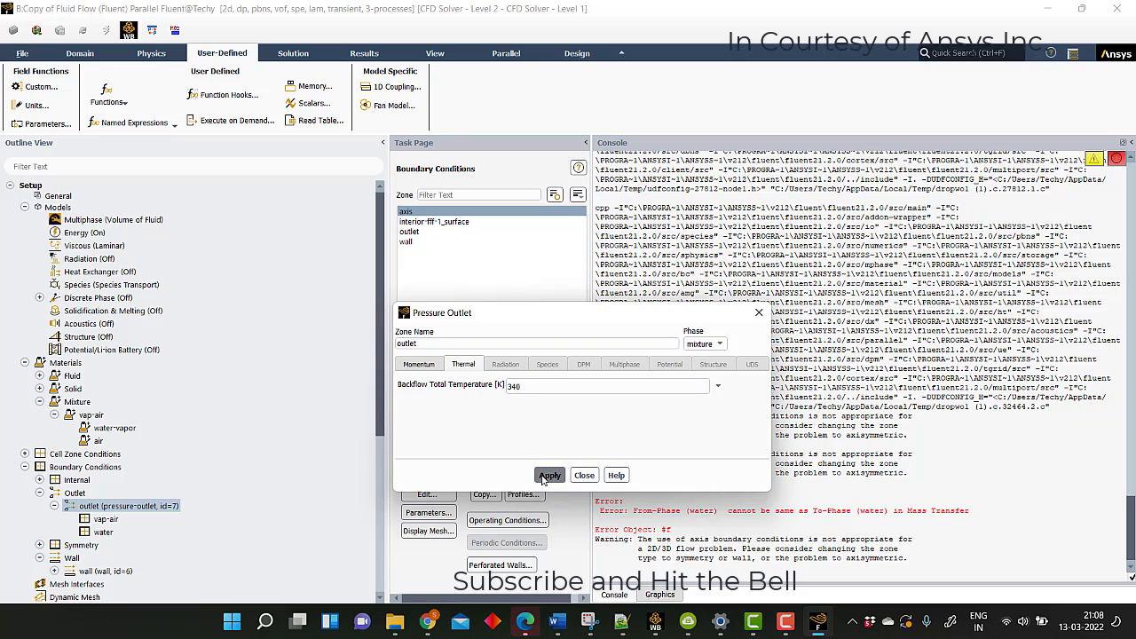
{"action": "left_click", "coordinate": [585, 475]}
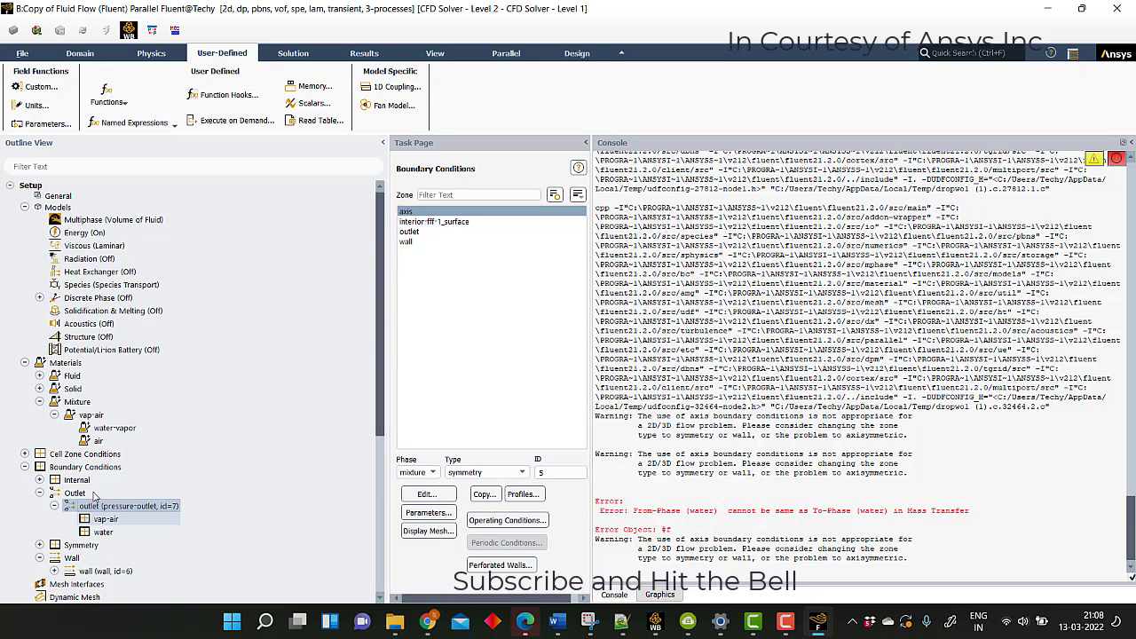
{"action": "left_click", "coordinate": [39, 454]}
Enable source terms on fff-1_surface with udf xmom_source as its single X-momentum source.
{"action": "double_click", "coordinate": [69, 468]}
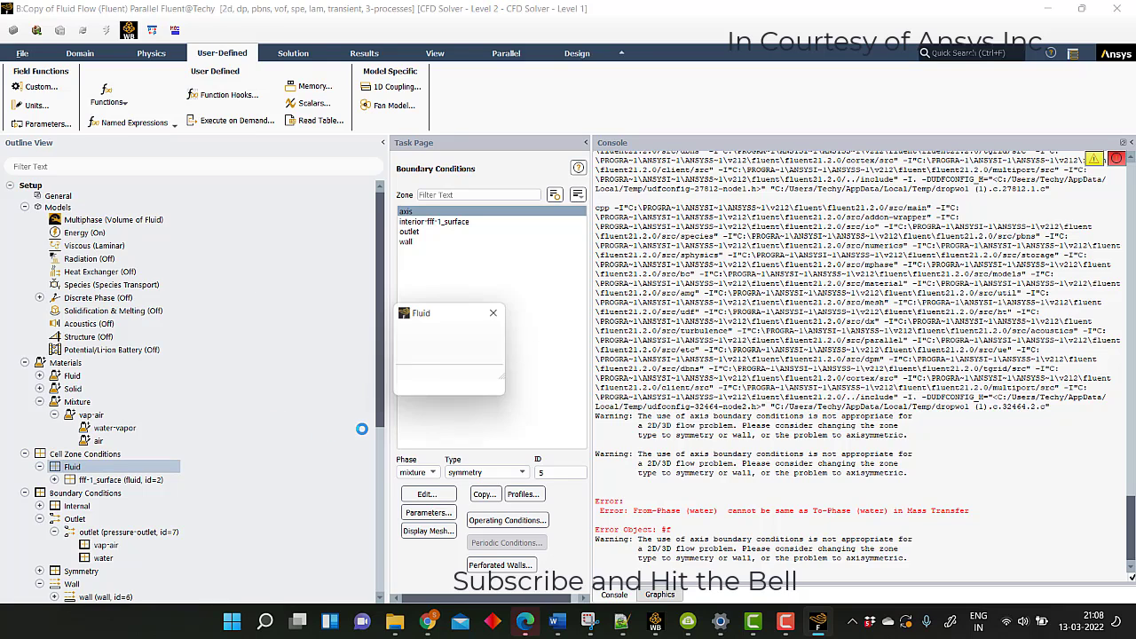
{"action": "left_click", "coordinate": [470, 362]}
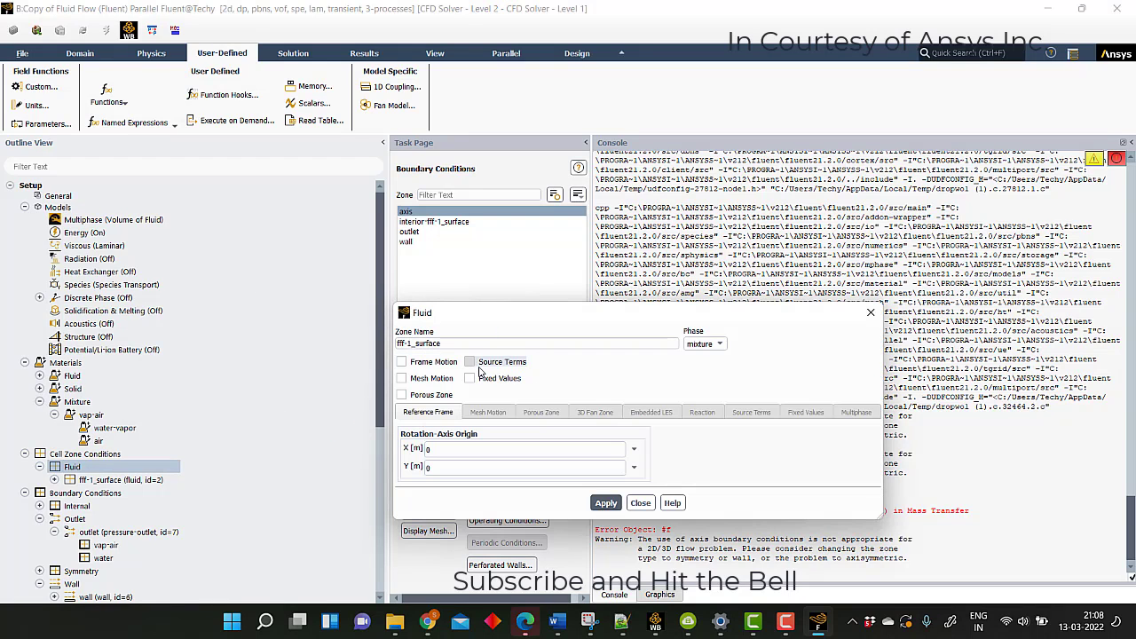
{"action": "left_click", "coordinate": [745, 415]}
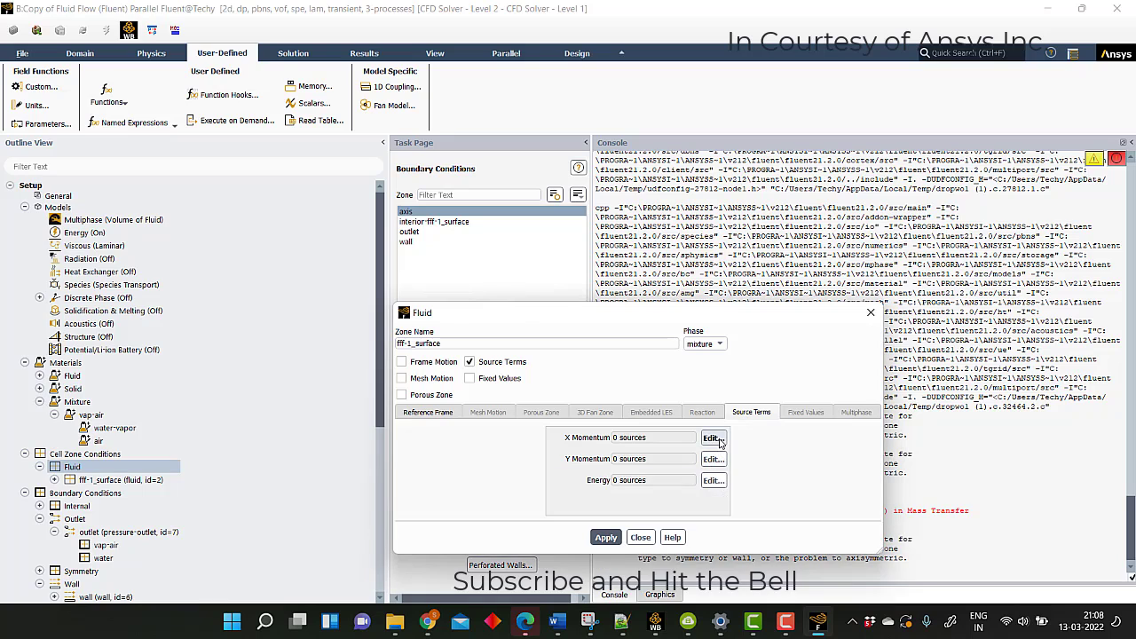
{"action": "left_click", "coordinate": [713, 438]}
{"action": "left_click", "coordinate": [543, 331]}
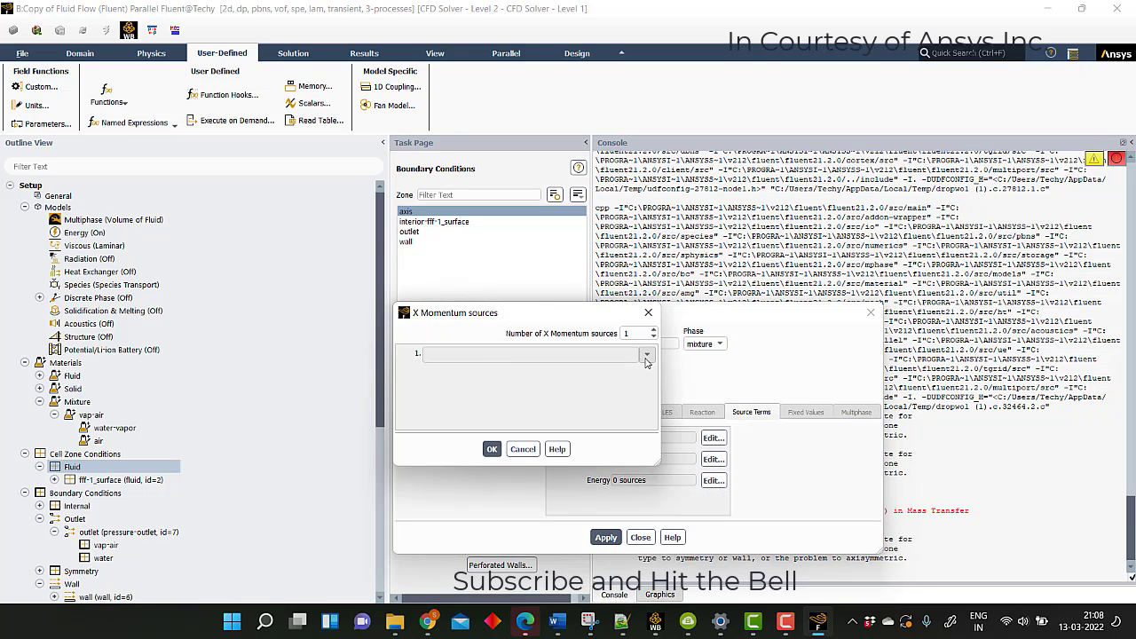
{"action": "left_click", "coordinate": [647, 354]}
{"action": "scroll", "coordinate": [548, 432], "scroll_direction": "down", "scroll_amount": 2}
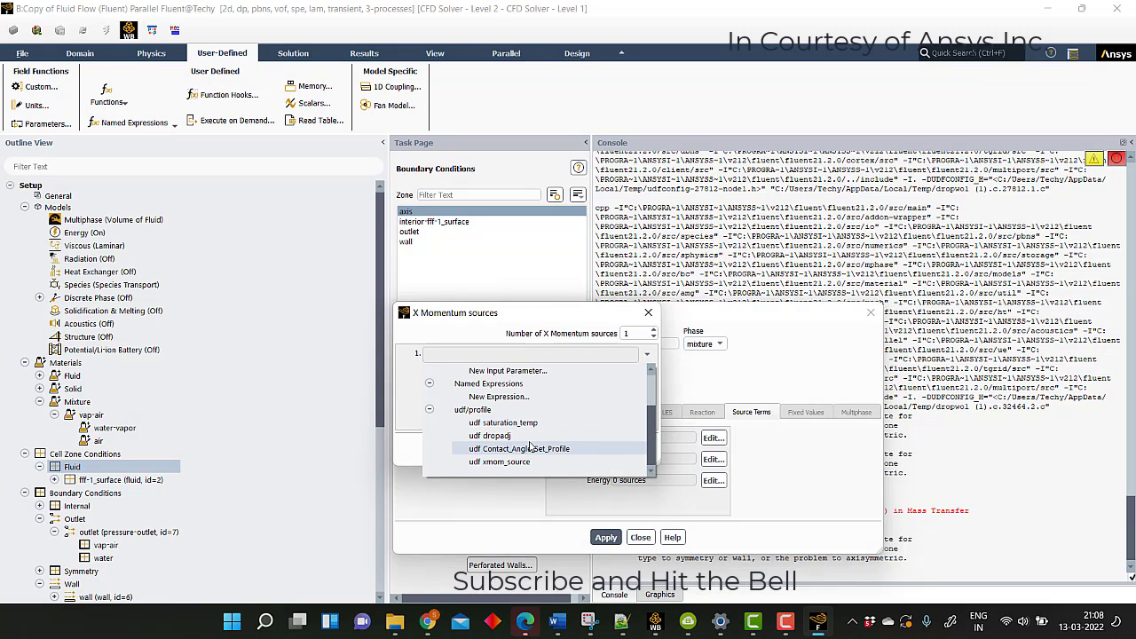
{"action": "left_click", "coordinate": [499, 462]}
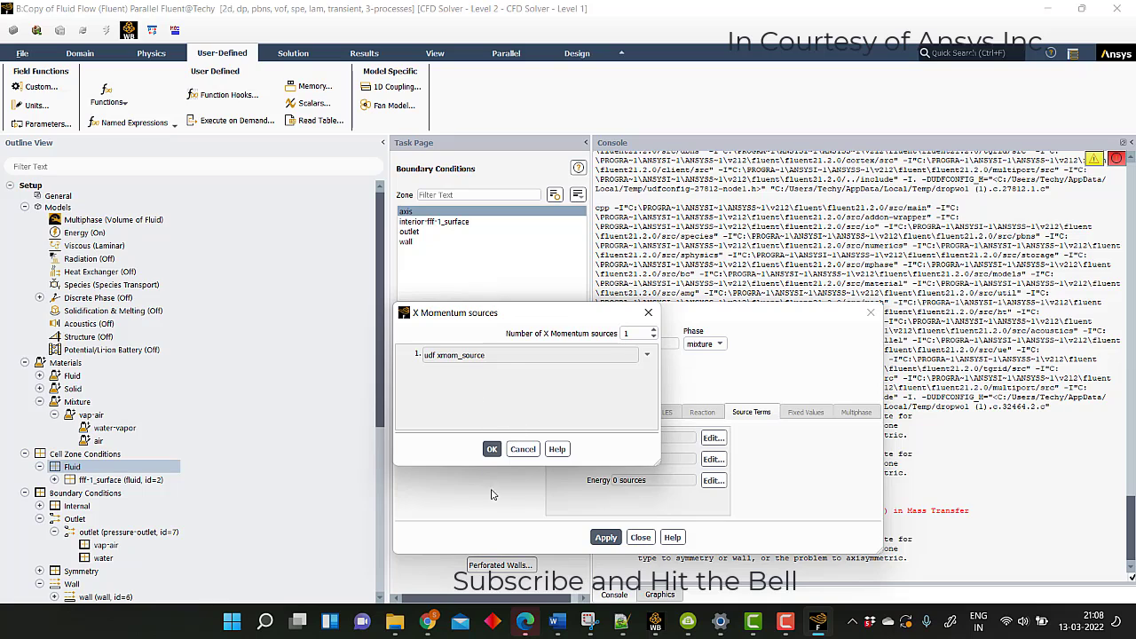
{"action": "left_click", "coordinate": [492, 448]}
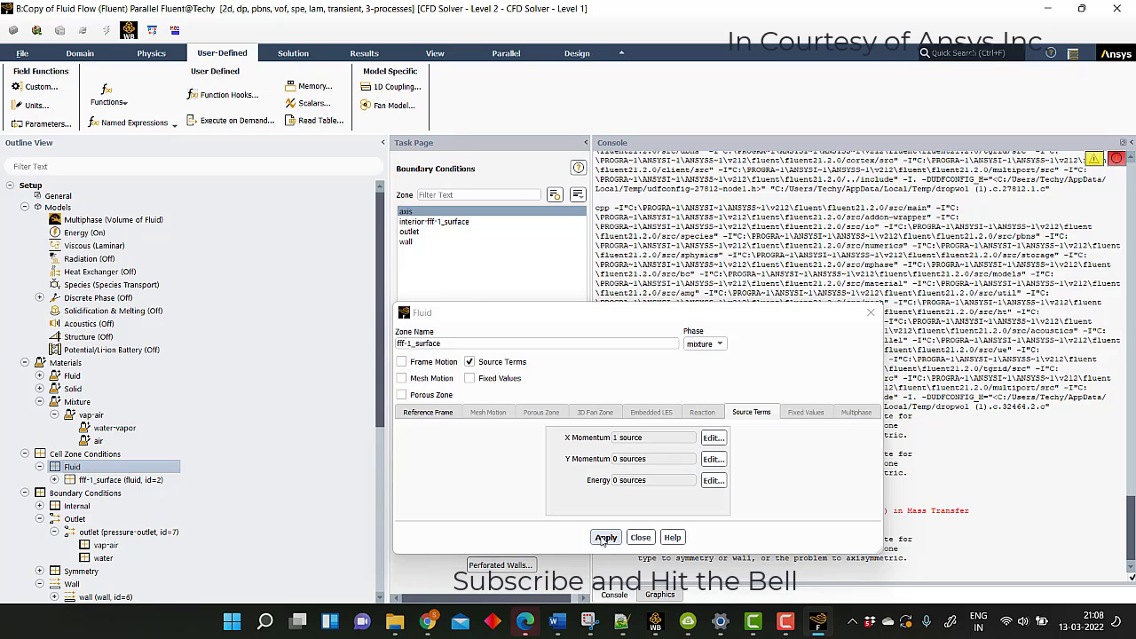
{"action": "left_click", "coordinate": [605, 538]}
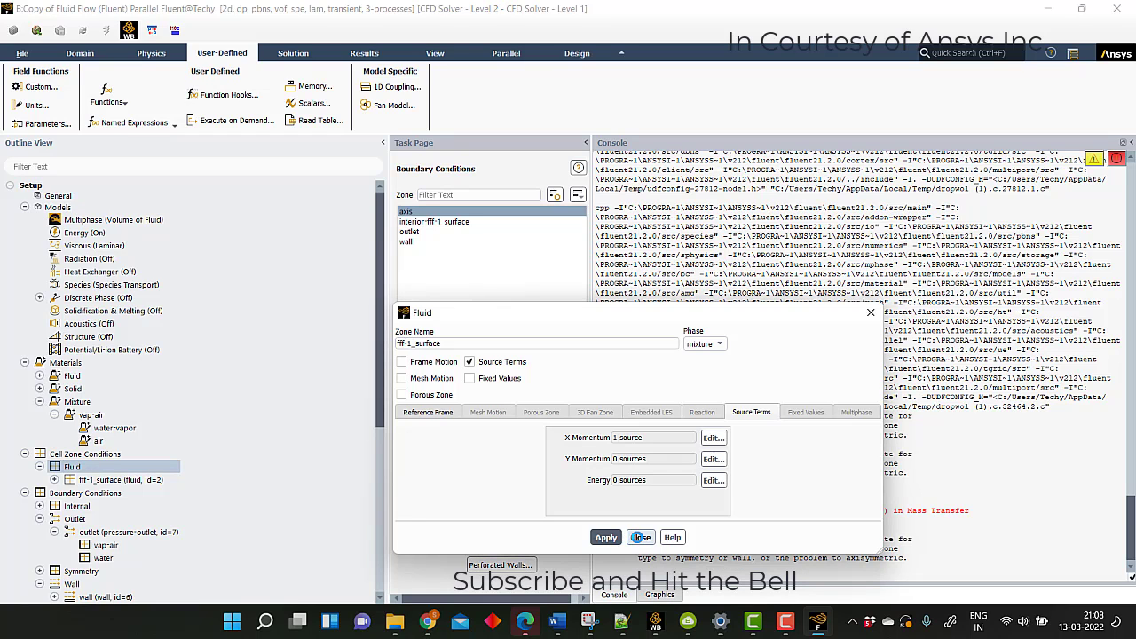
{"action": "left_click", "coordinate": [640, 537]}
{"action": "scroll", "coordinate": [63, 353], "scroll_direction": "down", "scroll_amount": 5}
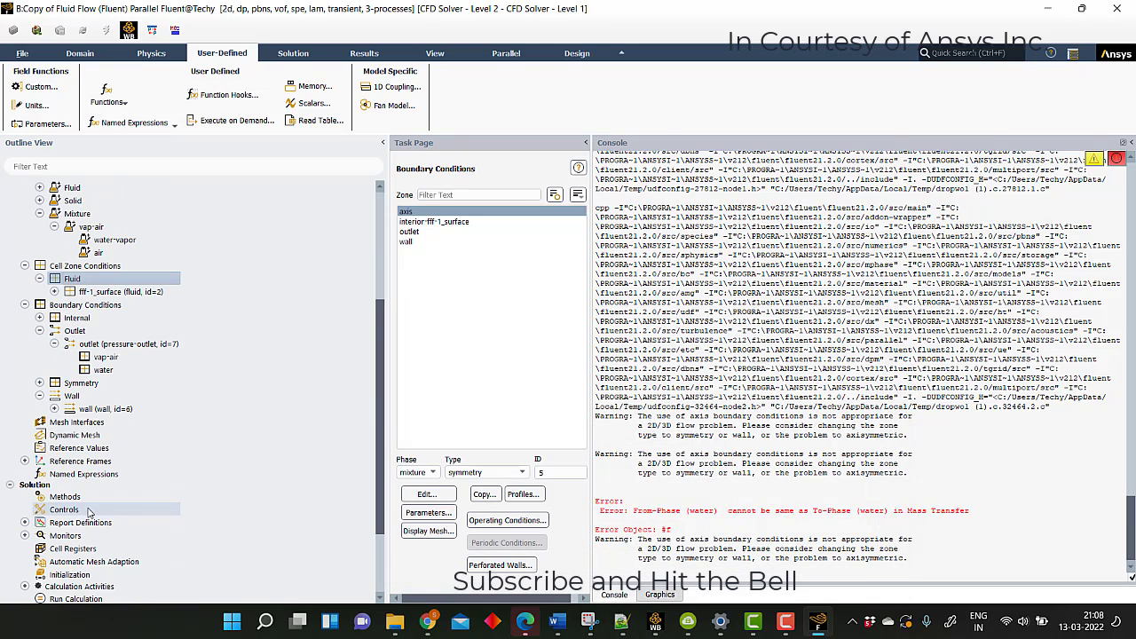
Initialize with gauge pressure 3514 Pa, temperature 340 K and vap-air h2o 0.017.
{"action": "left_click", "coordinate": [74, 574]}
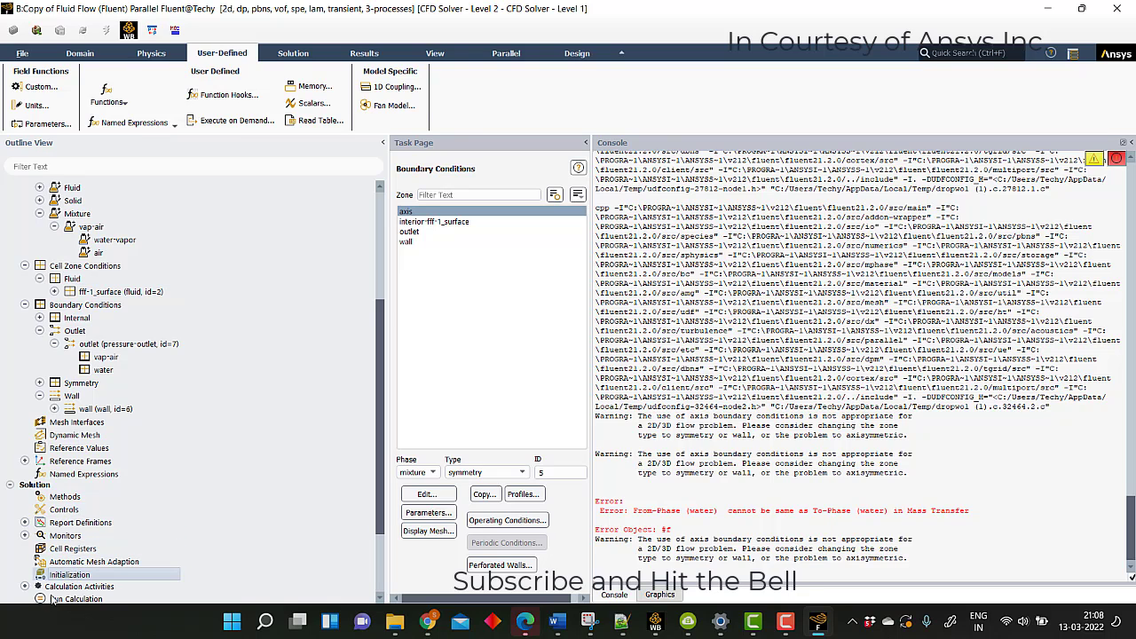
{"action": "left_click", "coordinate": [654, 624]}
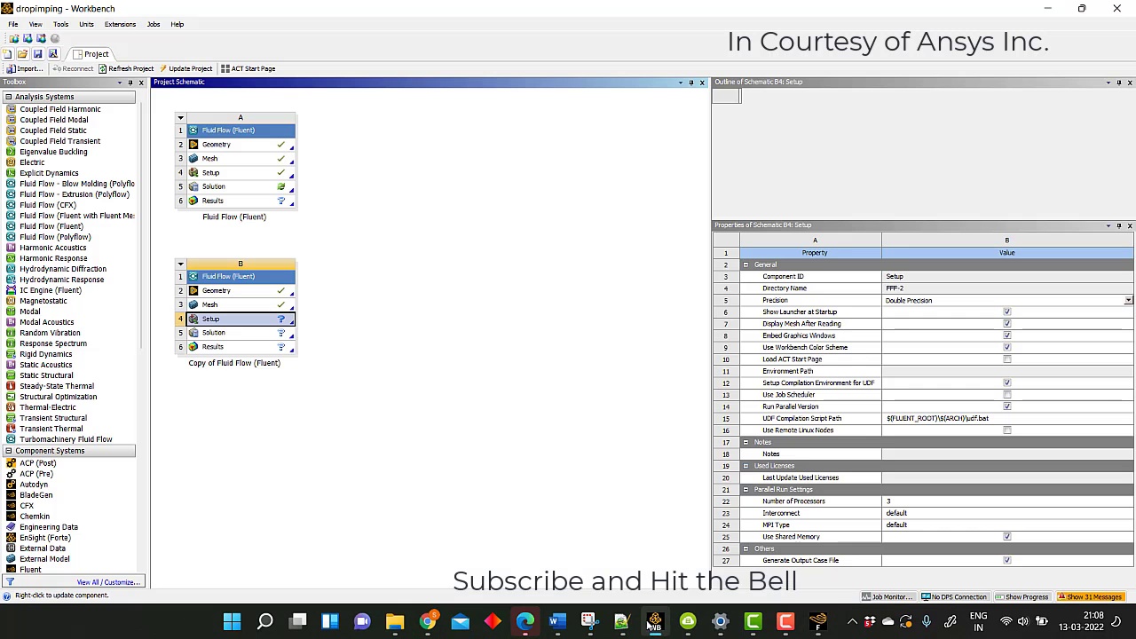
{"action": "left_click", "coordinate": [818, 623]}
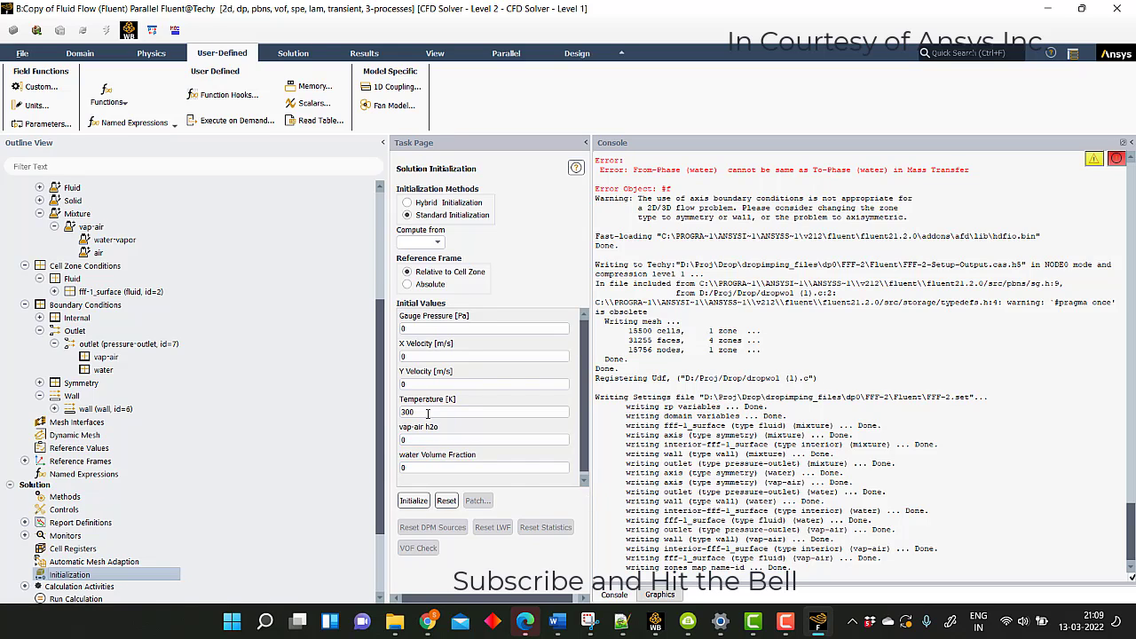
{"action": "left_click", "coordinate": [431, 329]}
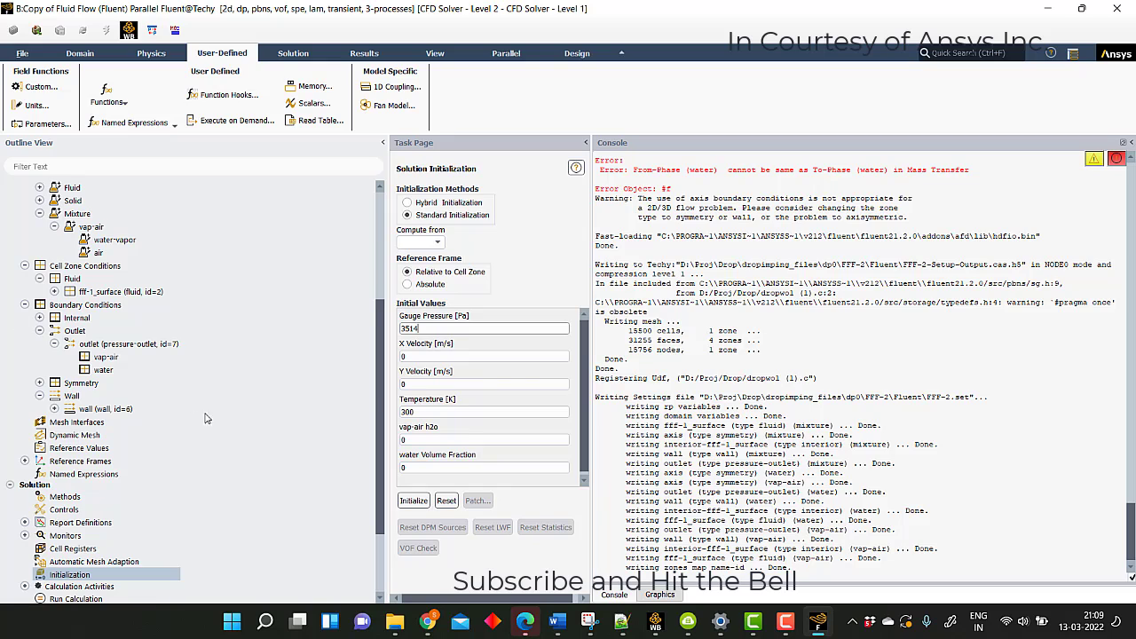
{"action": "left_click", "coordinate": [399, 413]}
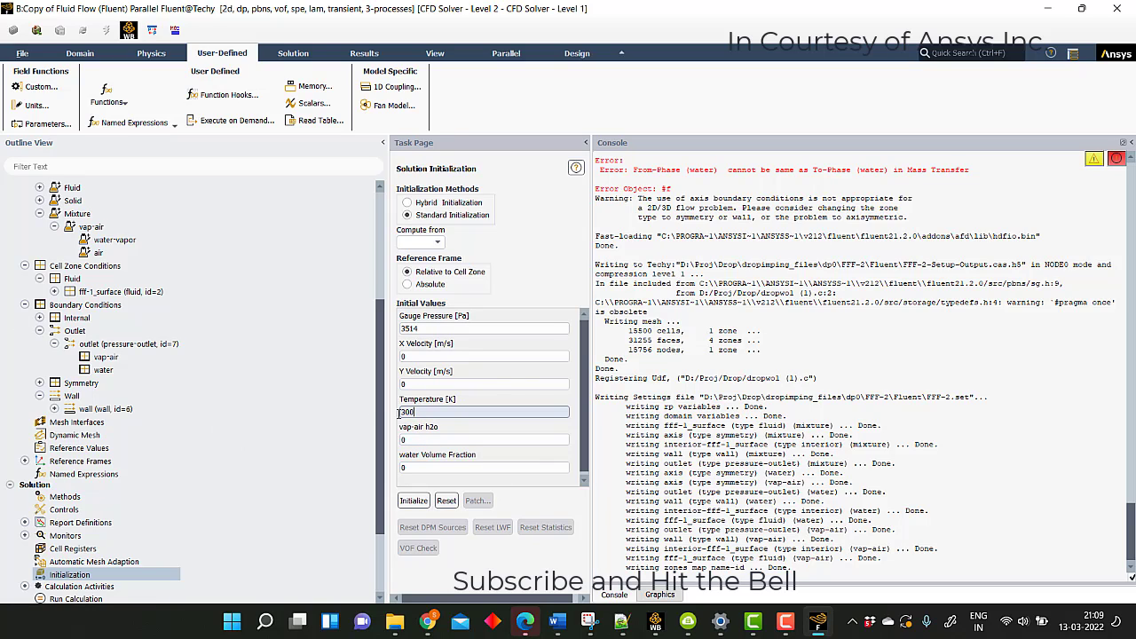
{"action": "double_click", "coordinate": [399, 413]}
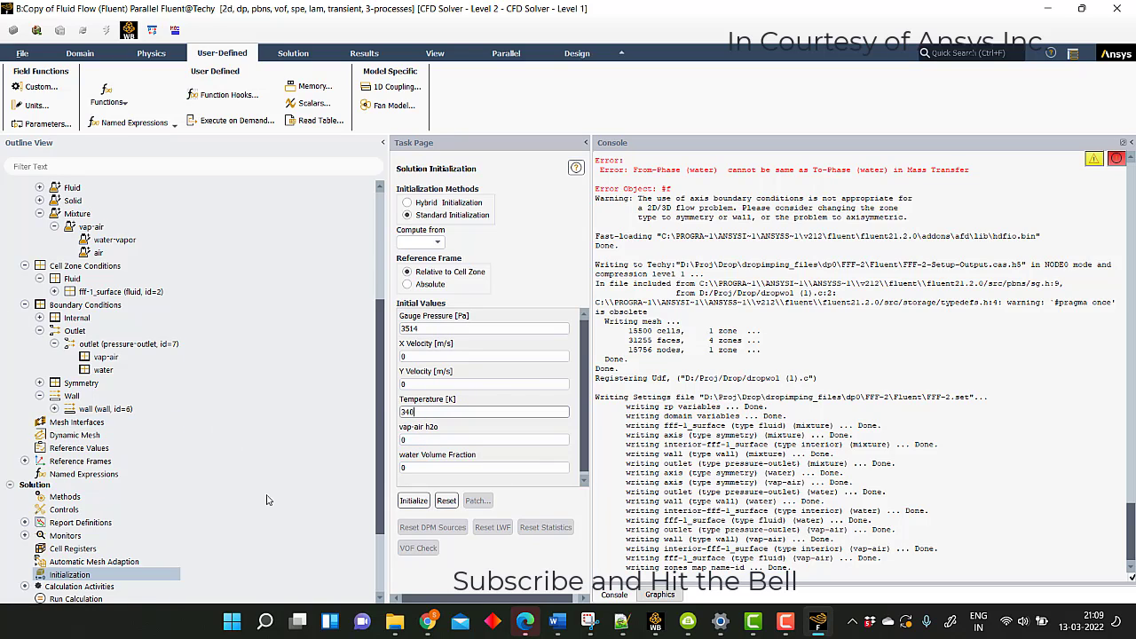
{"action": "double_click", "coordinate": [428, 441]}
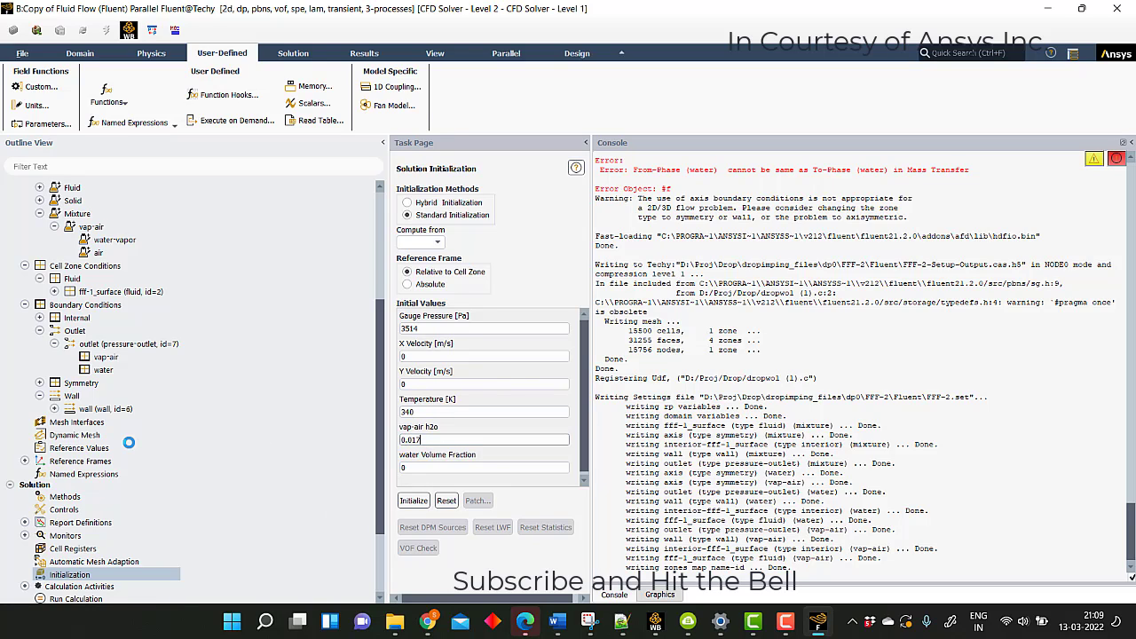
{"action": "left_click", "coordinate": [417, 506]}
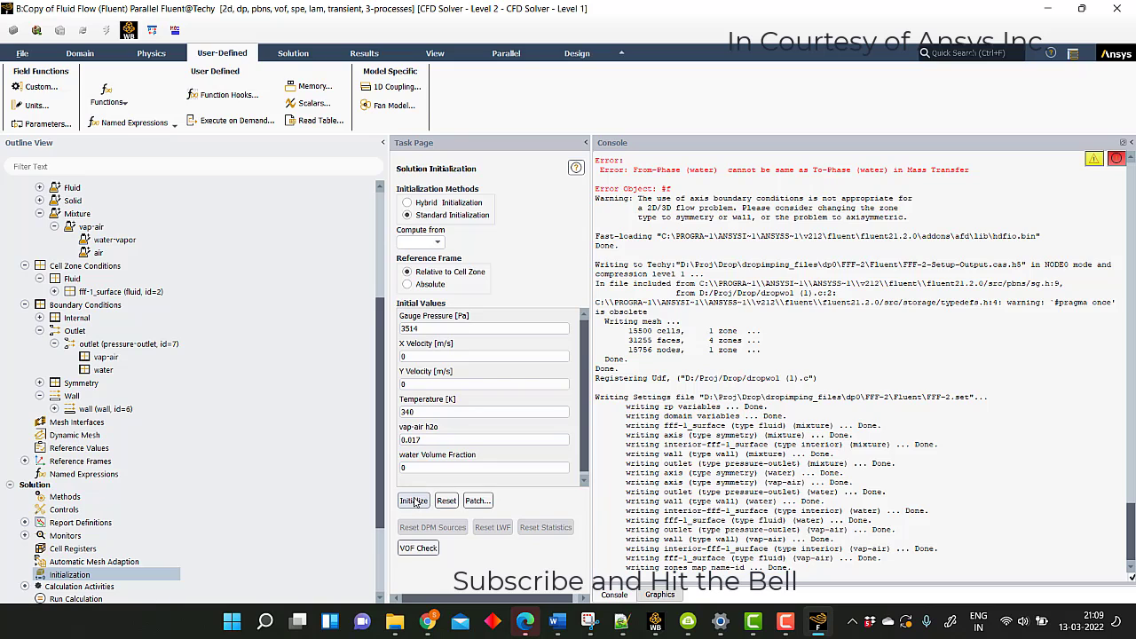
{"action": "left_click", "coordinate": [488, 502]}
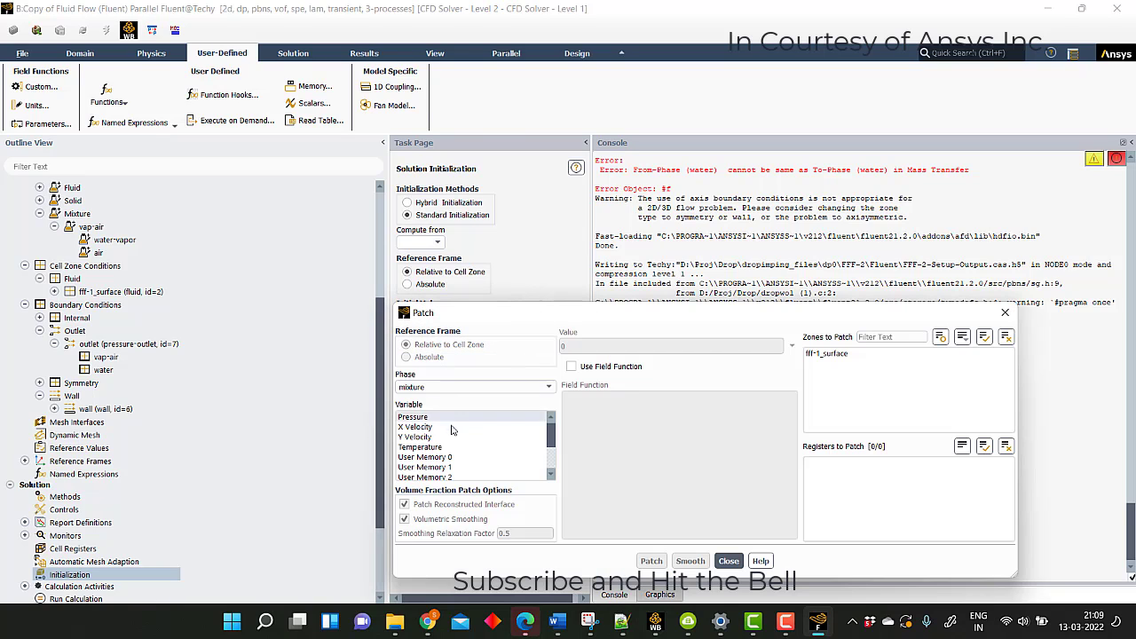
Close the Patch dialog and browse the Domain mesh tools and surface list.
{"action": "left_click", "coordinate": [470, 447]}
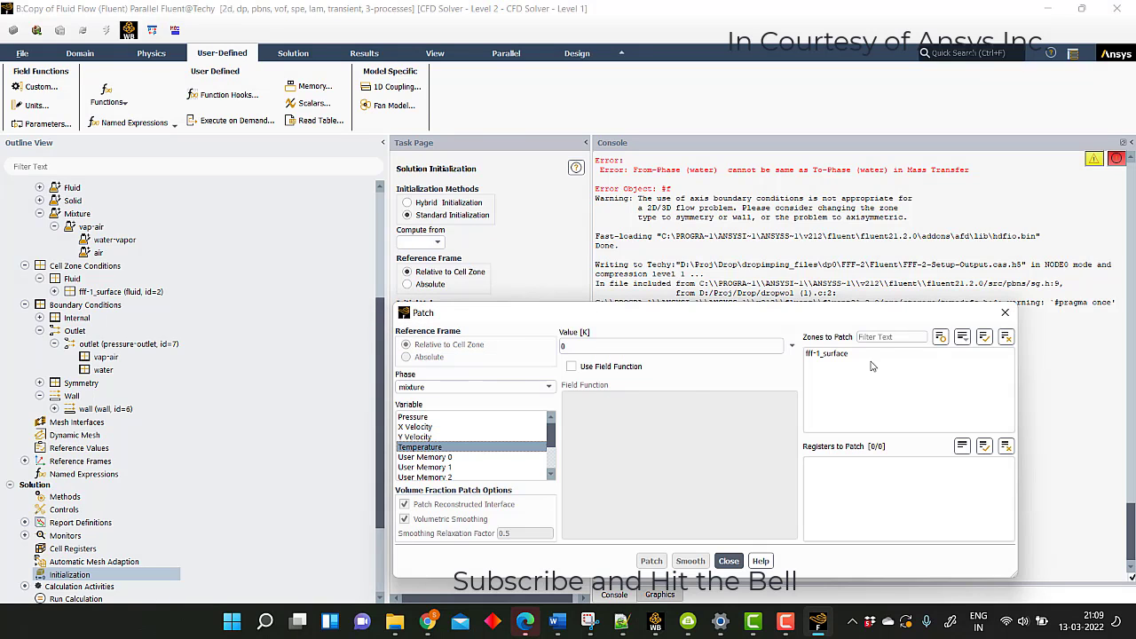
{"action": "left_click", "coordinate": [1005, 313]}
{"action": "left_click", "coordinate": [63, 55]}
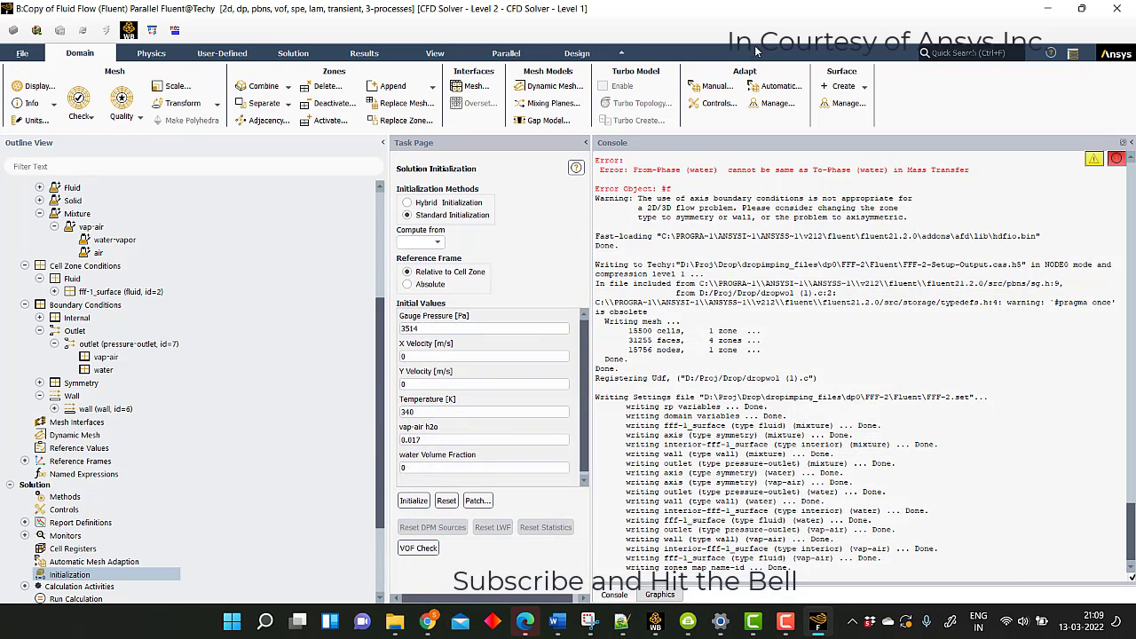
{"action": "left_click", "coordinate": [848, 103]}
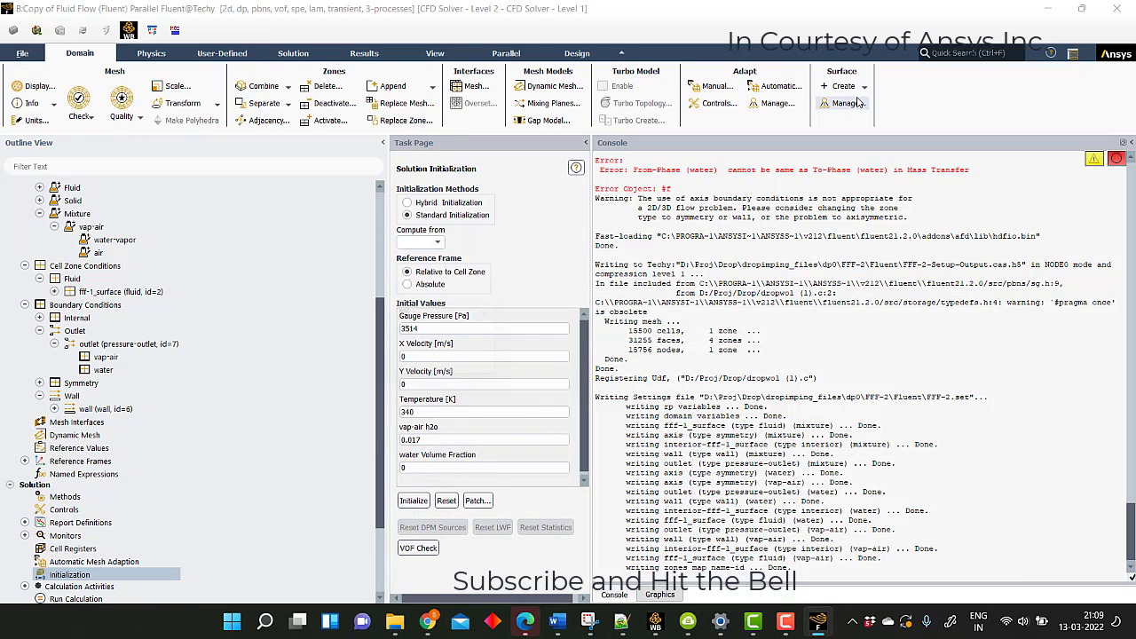
{"action": "left_click", "coordinate": [705, 313]}
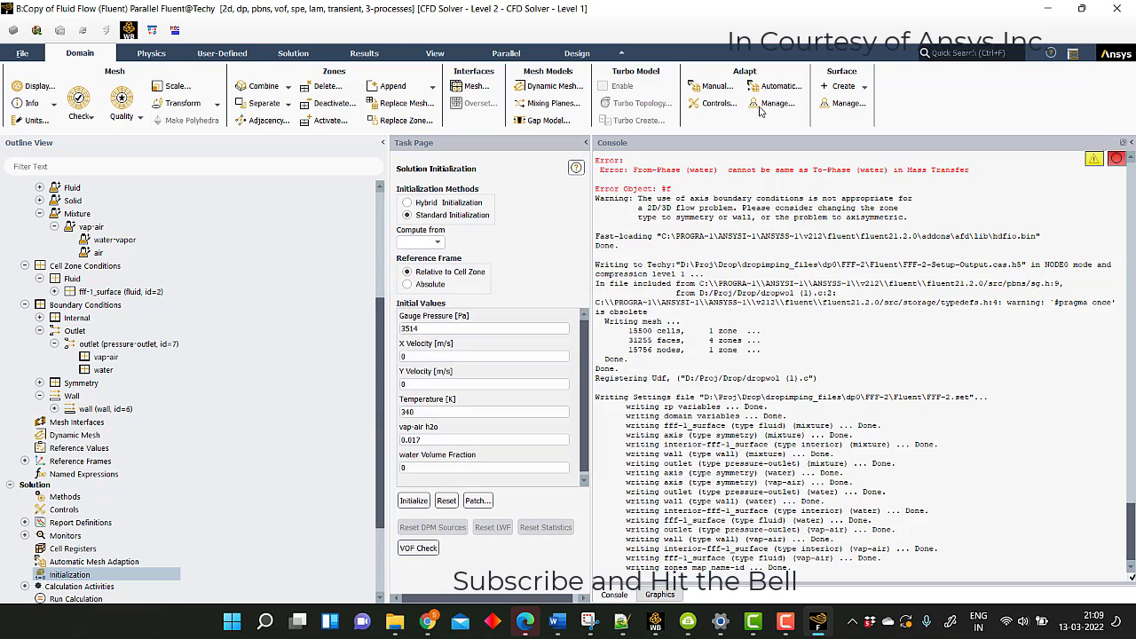
Create circular cell register region_0 with Y center 0.0125 and radius 0.0025.
{"action": "left_click", "coordinate": [715, 86]}
{"action": "left_click", "coordinate": [858, 365]}
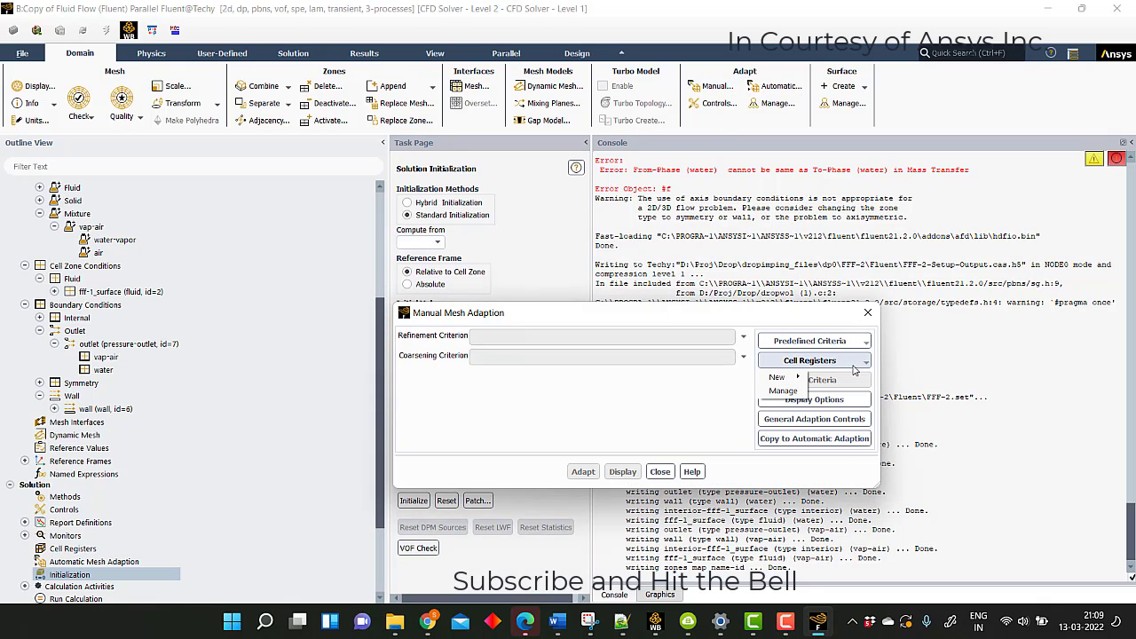
{"action": "mouse_move", "coordinate": [781, 378]}
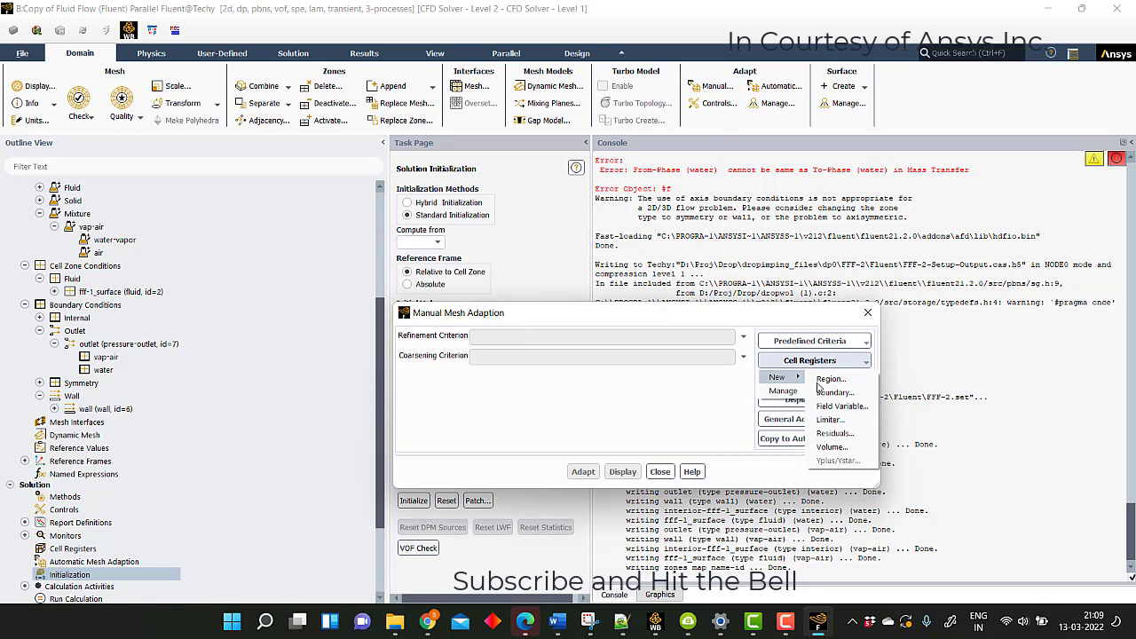
{"action": "left_click", "coordinate": [865, 385]}
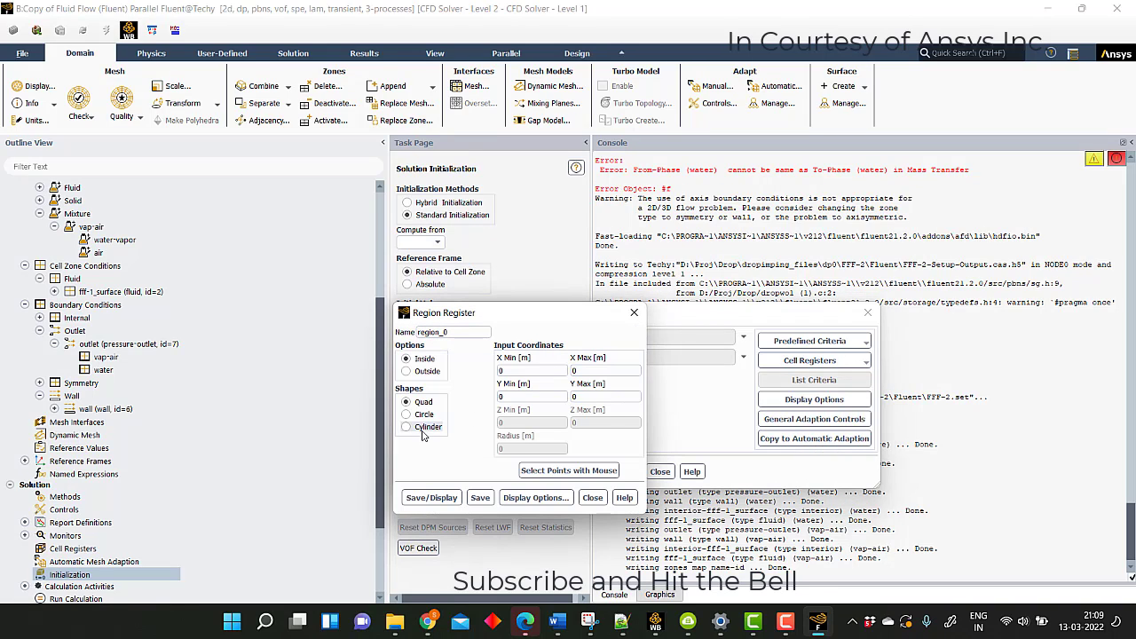
{"action": "left_click", "coordinate": [417, 427]}
{"action": "left_click", "coordinate": [424, 414]}
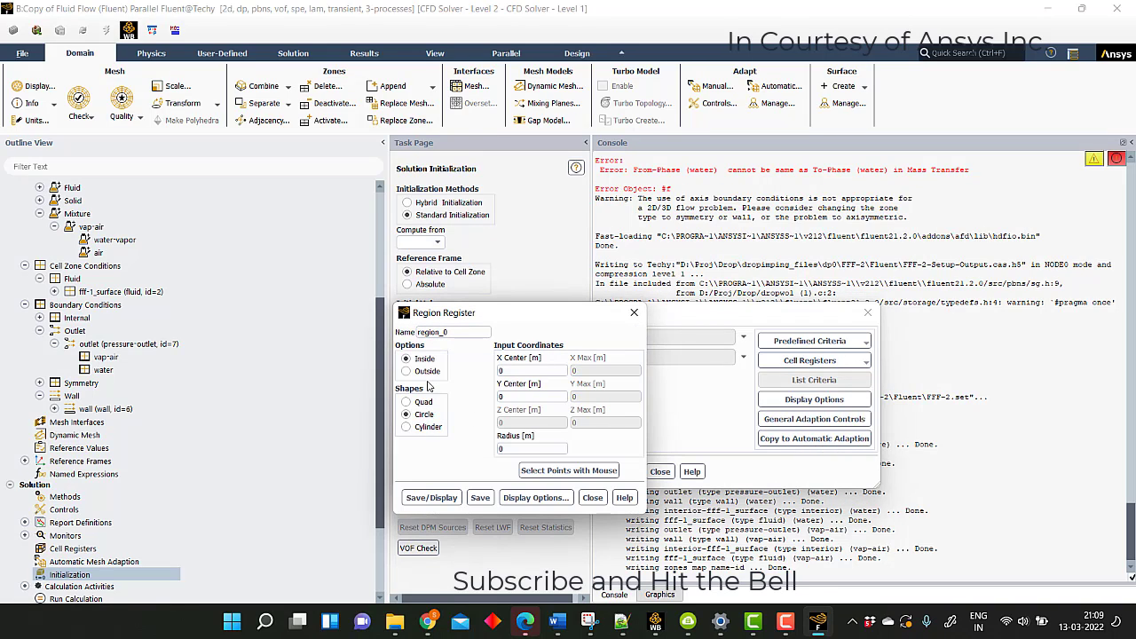
{"action": "left_click", "coordinate": [521, 397]}
{"action": "left_click", "coordinate": [561, 449]}
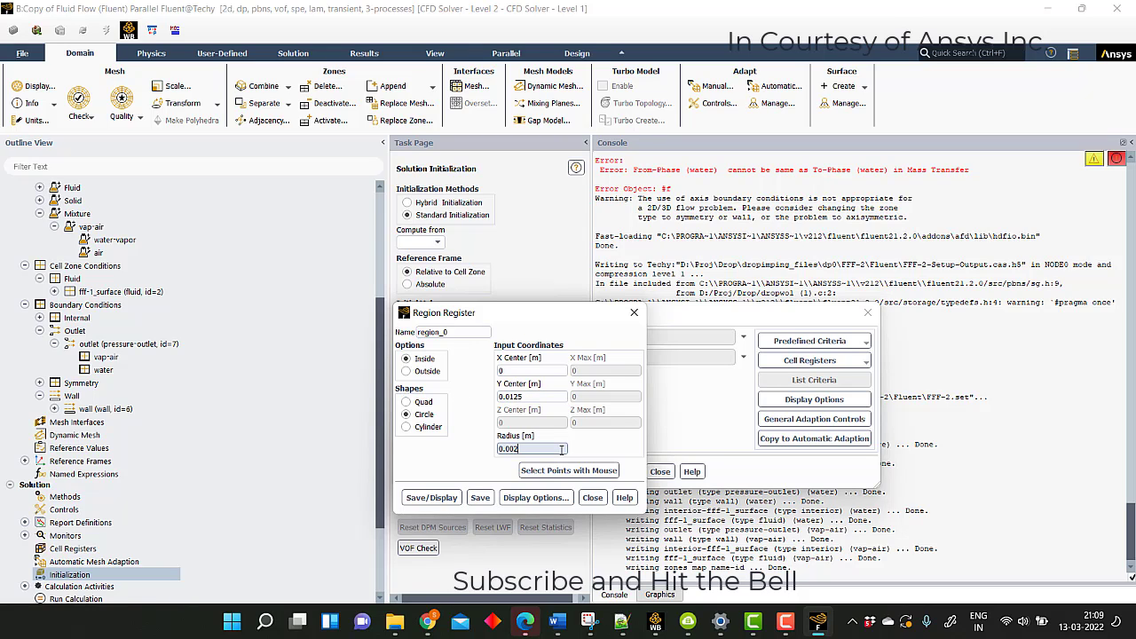
{"action": "left_click", "coordinate": [443, 498]}
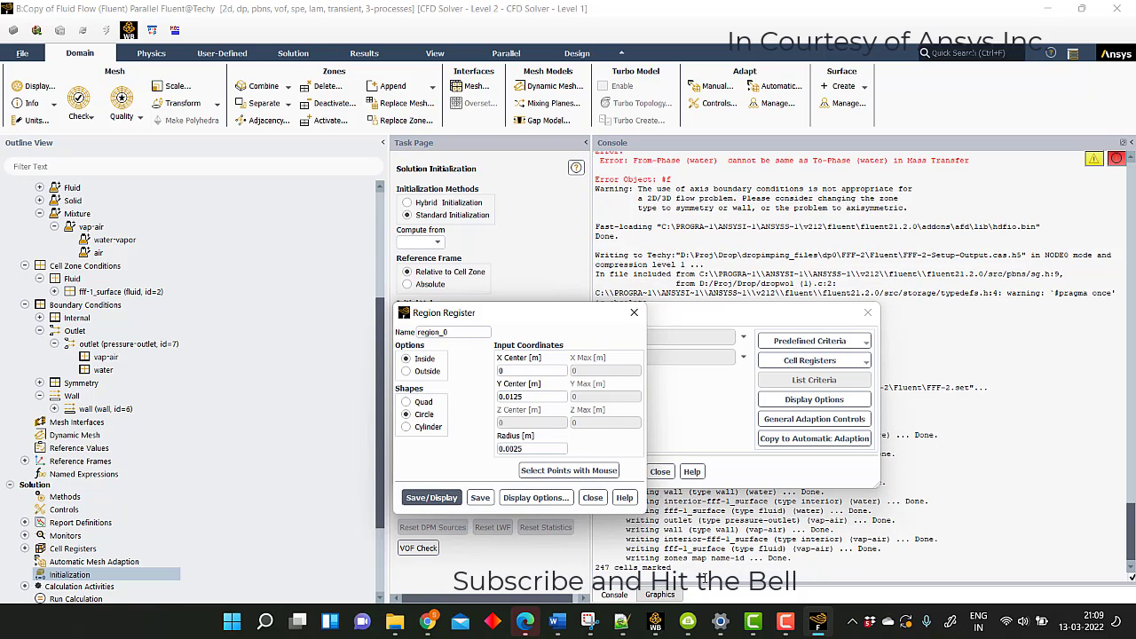
Display the 247 marked cells, then close the region and mesh adaptation windows.
{"action": "left_click", "coordinate": [678, 596]}
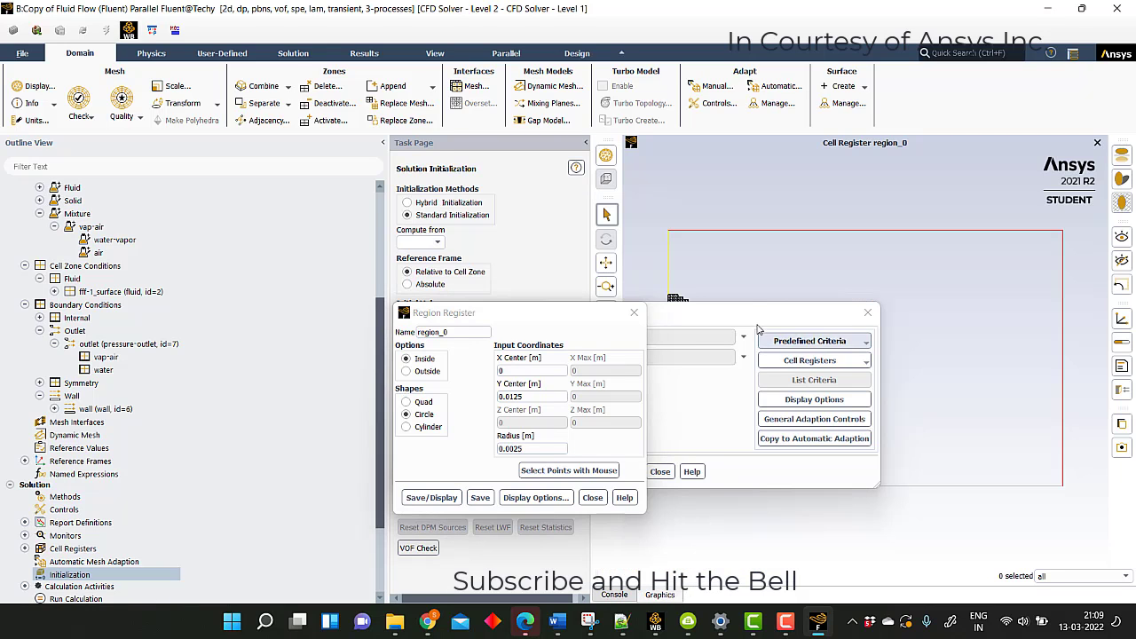
{"action": "left_click_drag", "start_coordinate": [747, 316], "coordinate": [602, 125]}
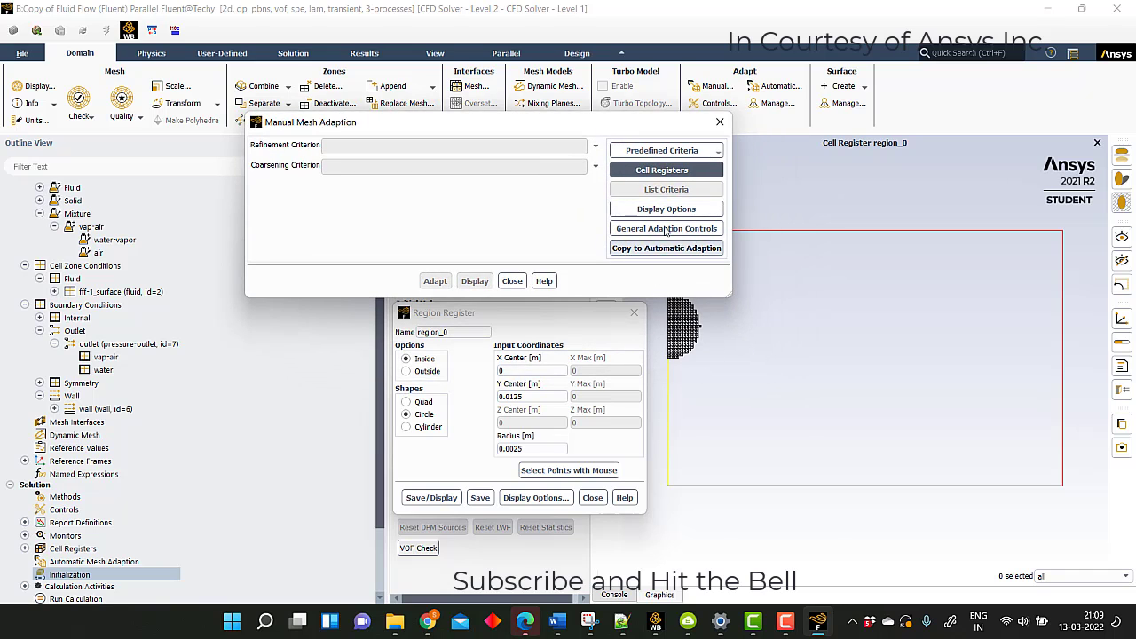
{"action": "left_click", "coordinate": [593, 498]}
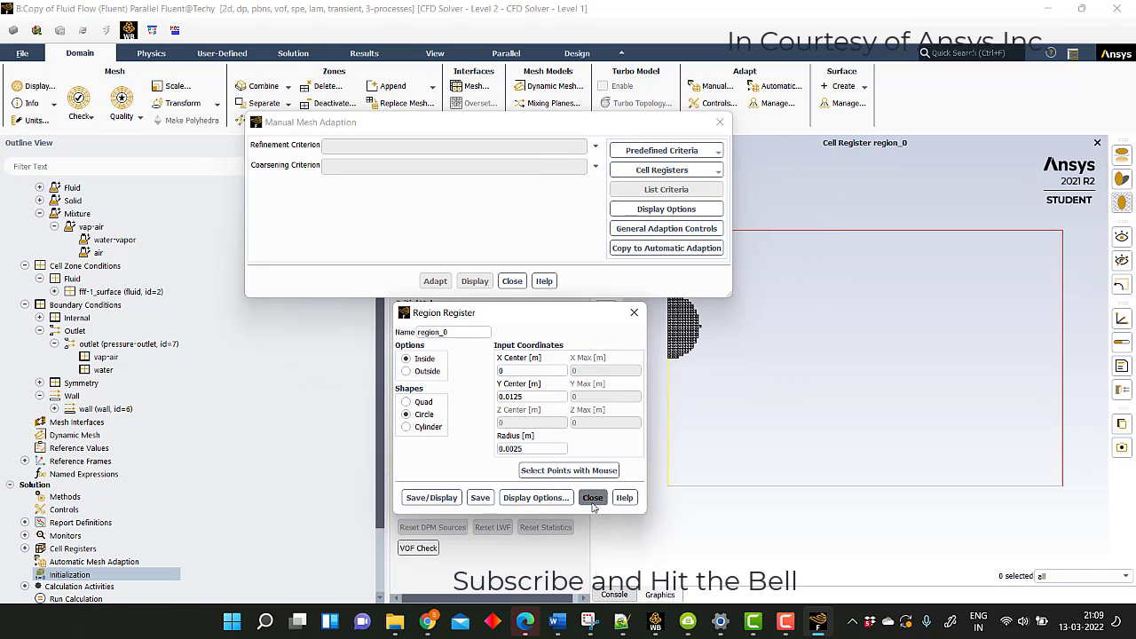
{"action": "left_click", "coordinate": [512, 281]}
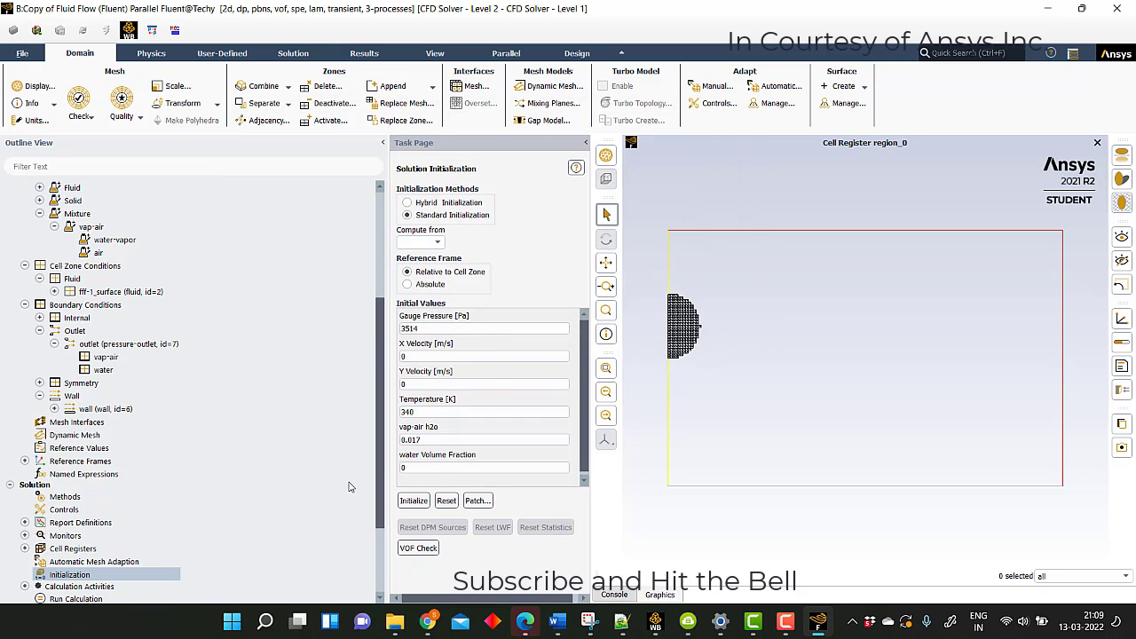
{"action": "left_click", "coordinate": [478, 500]}
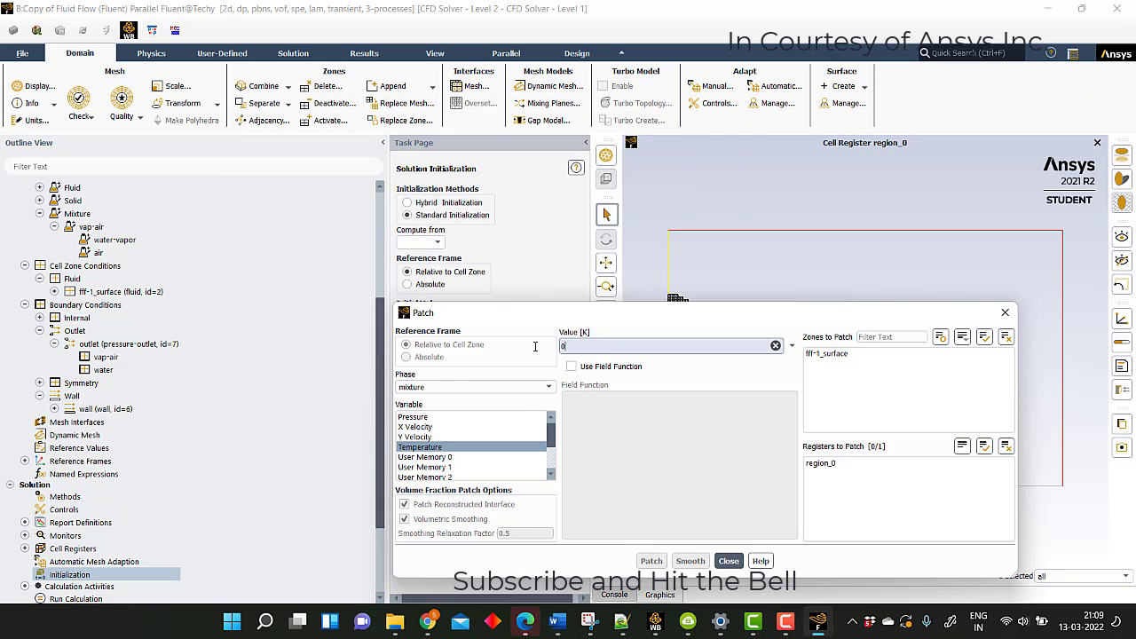
Patch the water volume fraction to 1 in region_0 to create the initial droplet.
{"action": "double_click", "coordinate": [622, 347]}
{"action": "type", "text": "32"}
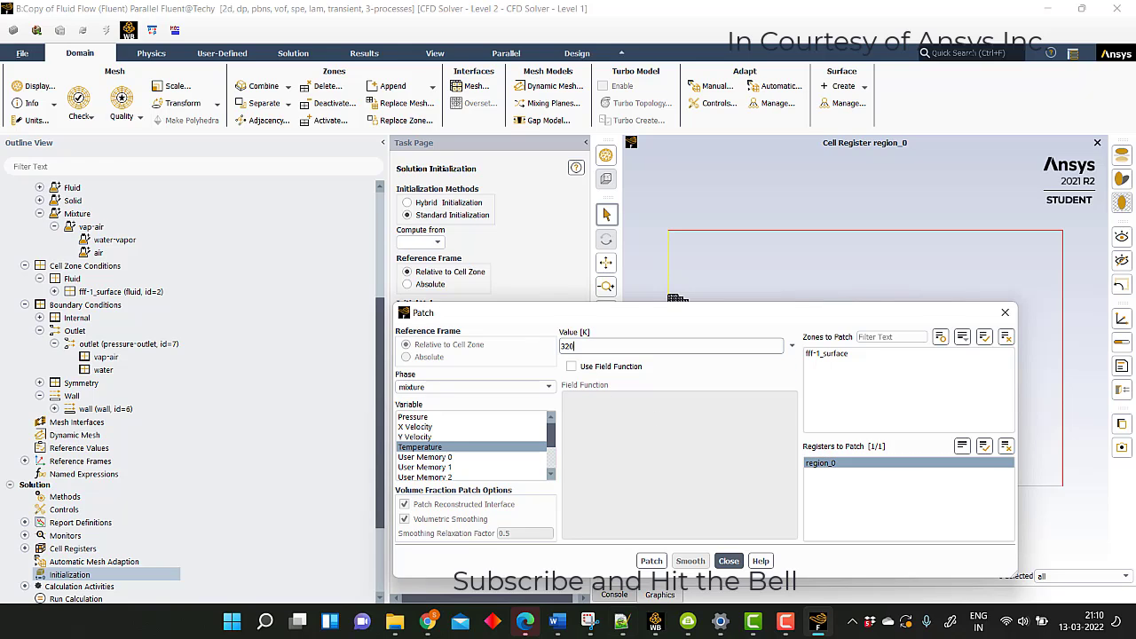
{"action": "left_click", "coordinate": [470, 389]}
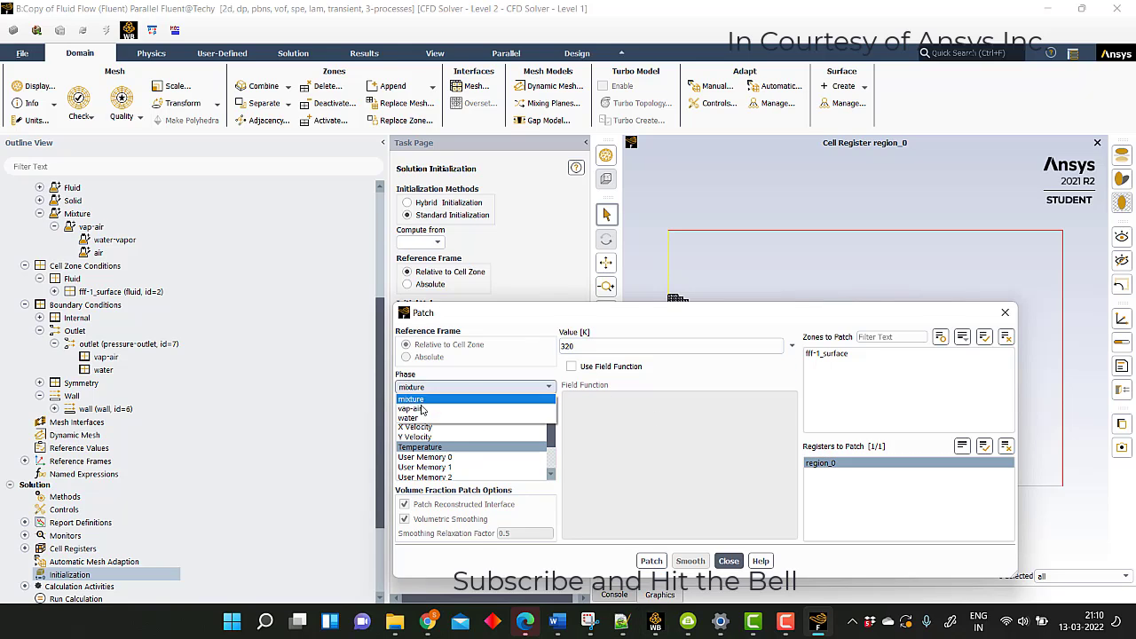
{"action": "left_click", "coordinate": [419, 416]}
{"action": "left_click", "coordinate": [418, 419]}
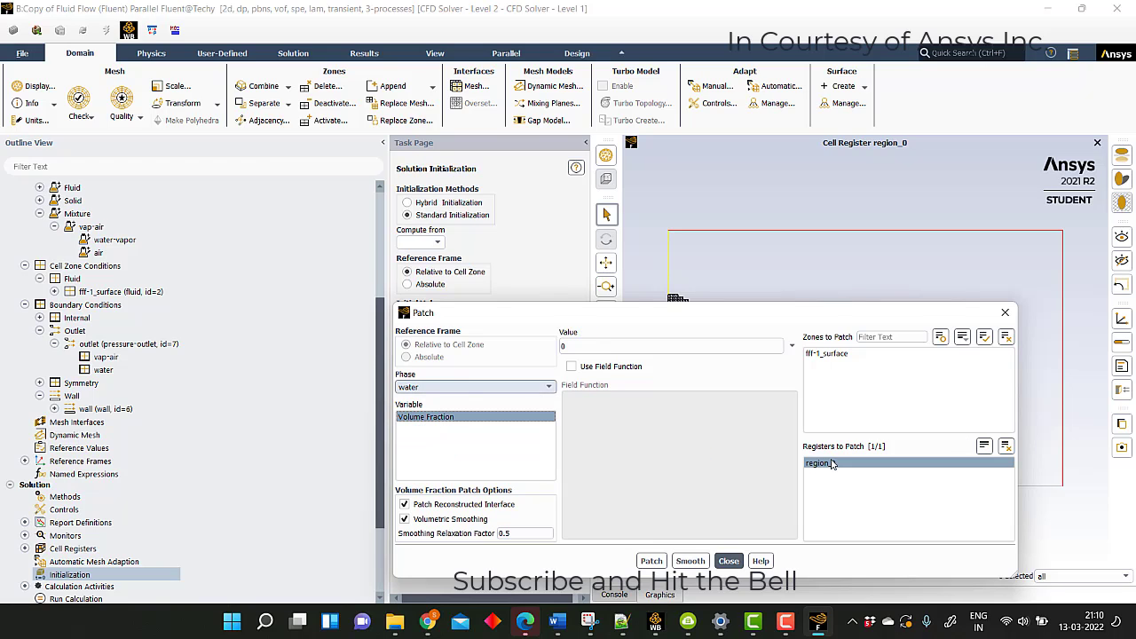
{"action": "double_click", "coordinate": [560, 344]}
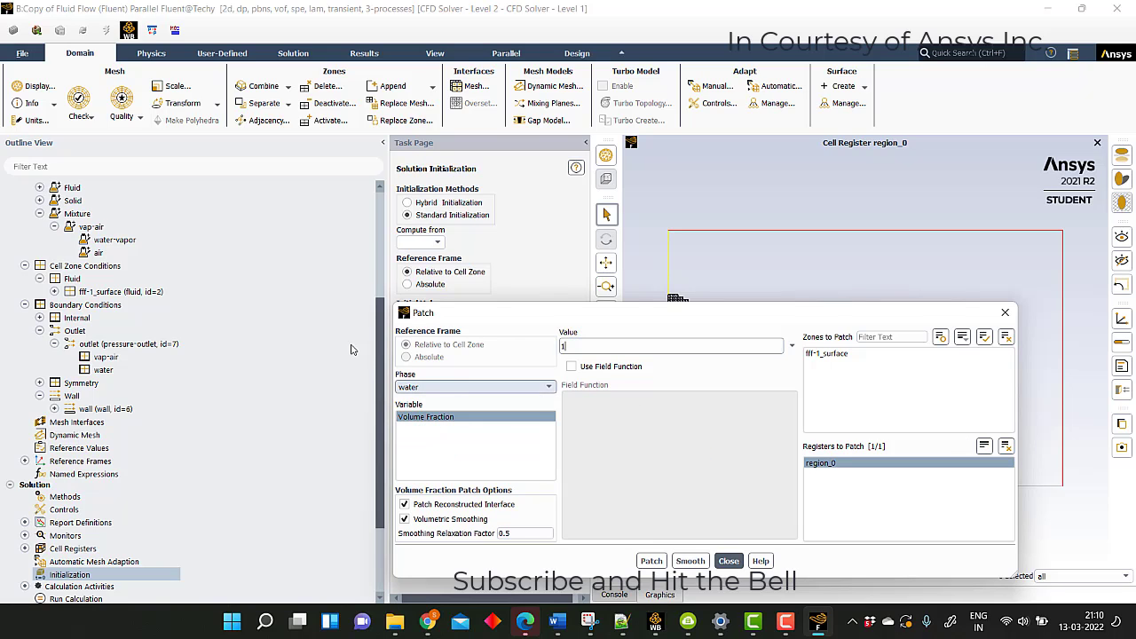
{"action": "left_click", "coordinate": [728, 561]}
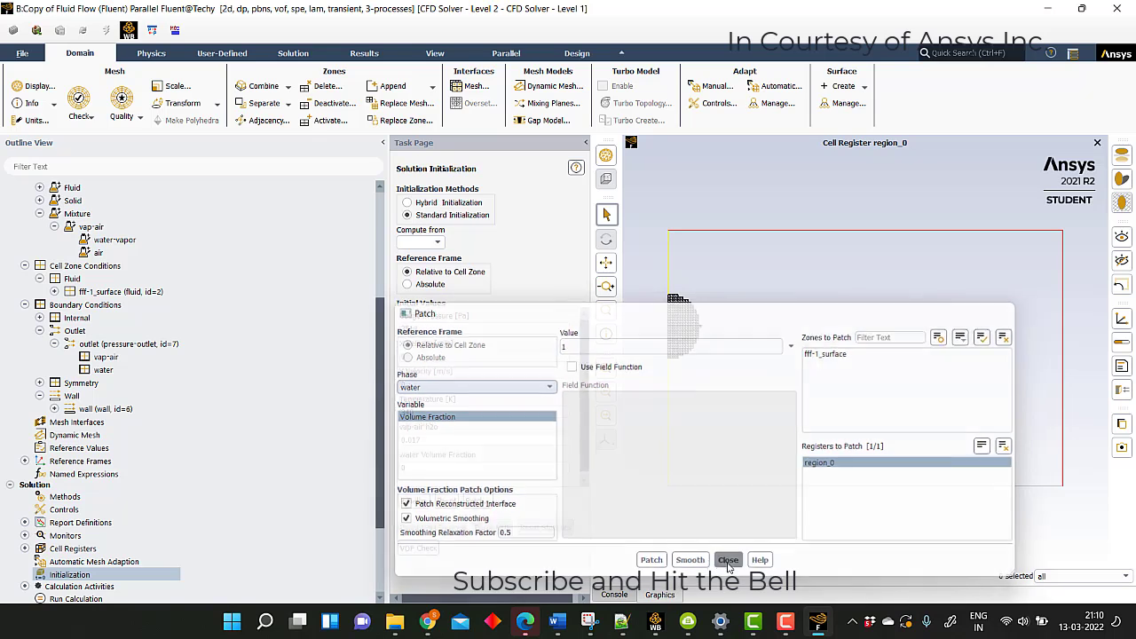
{"action": "scroll", "coordinate": [84, 522], "scroll_direction": "down", "scroll_amount": 3}
{"action": "left_click", "coordinate": [95, 482]}
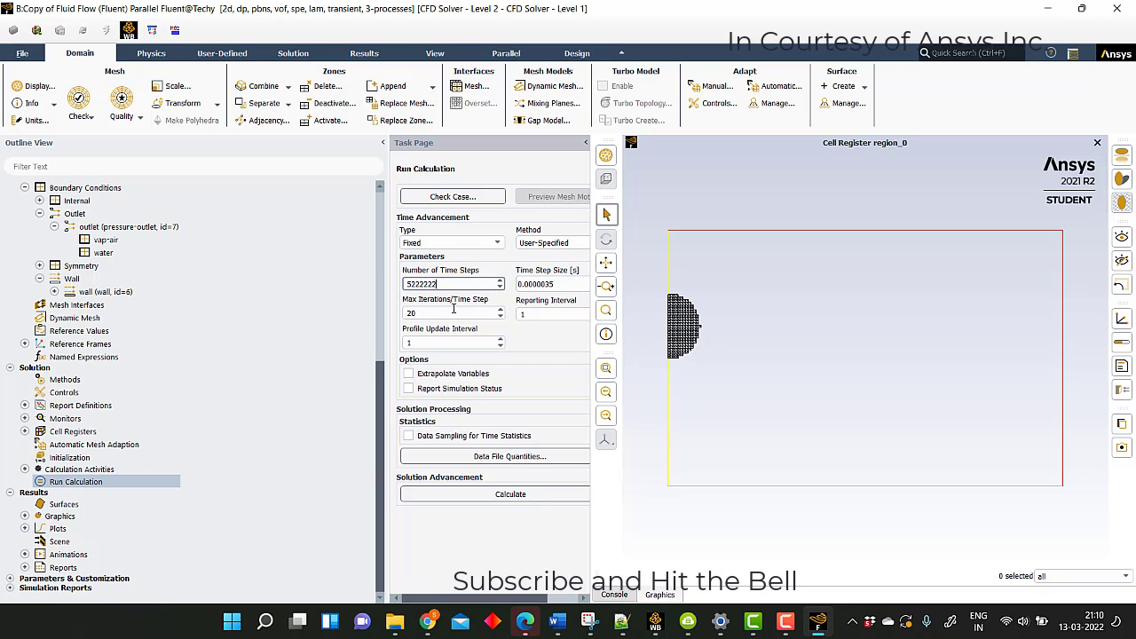
Open the Contours settings for contour-1 under Graphics.
{"action": "left_click", "coordinate": [25, 516]}
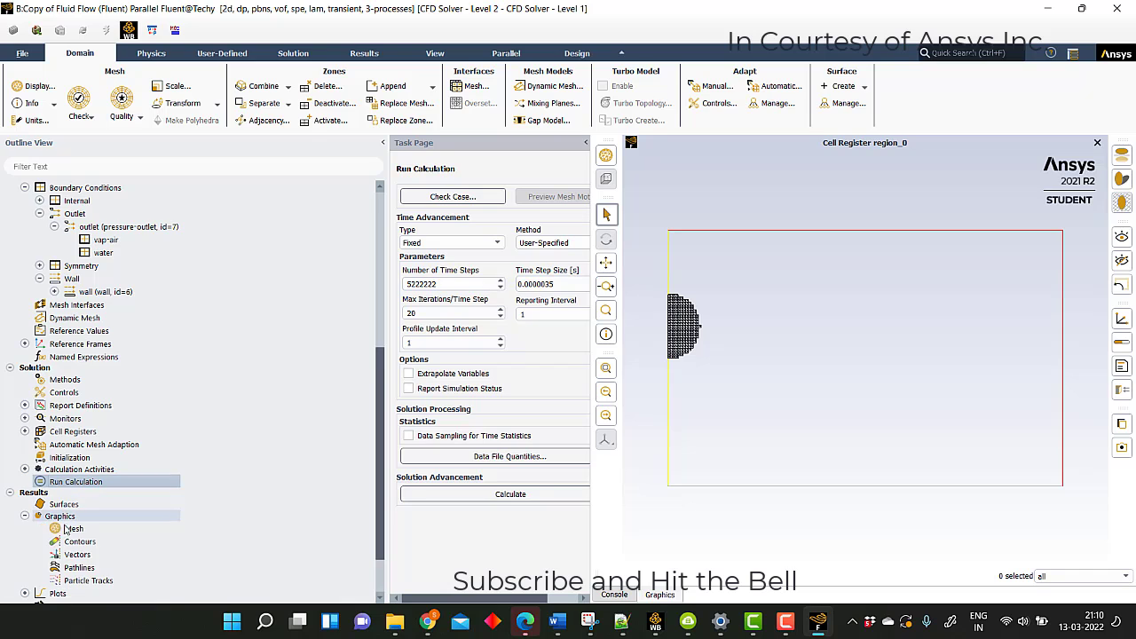
{"action": "double_click", "coordinate": [79, 541]}
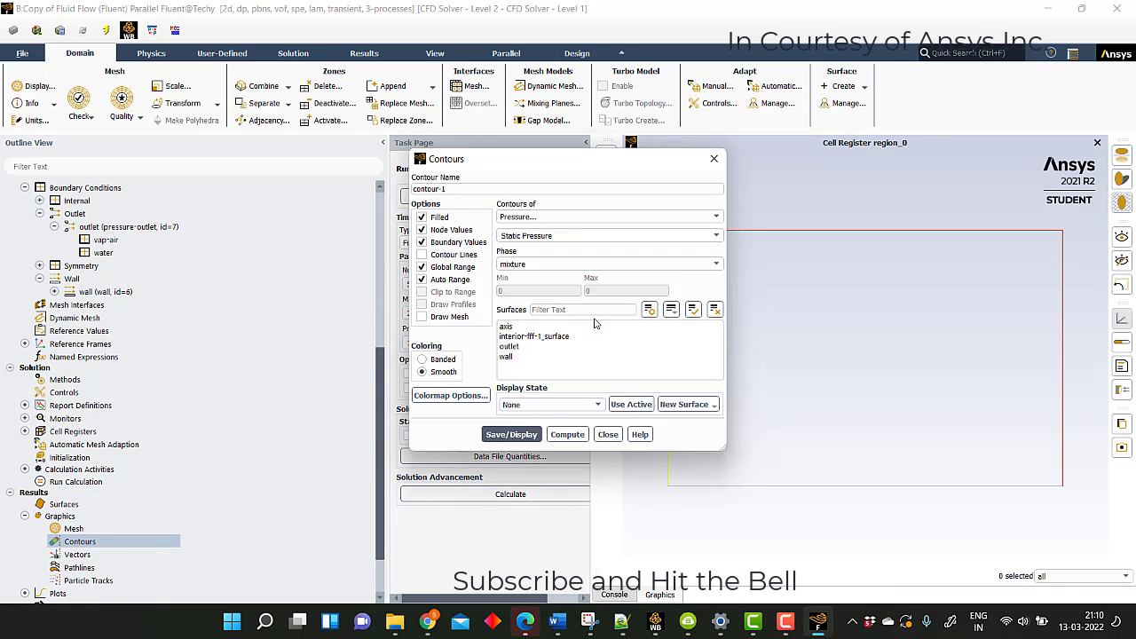
Display a filled contour of water-phase Volume fraction on all four surfaces, with the range computed.
{"action": "left_click", "coordinate": [693, 309]}
{"action": "left_click", "coordinate": [667, 216]}
{"action": "scroll", "coordinate": [538, 282], "scroll_direction": "down", "scroll_amount": 3}
{"action": "left_click", "coordinate": [534, 282]}
{"action": "left_click", "coordinate": [545, 260]}
{"action": "left_click", "coordinate": [542, 289]}
{"action": "left_click", "coordinate": [555, 434]}
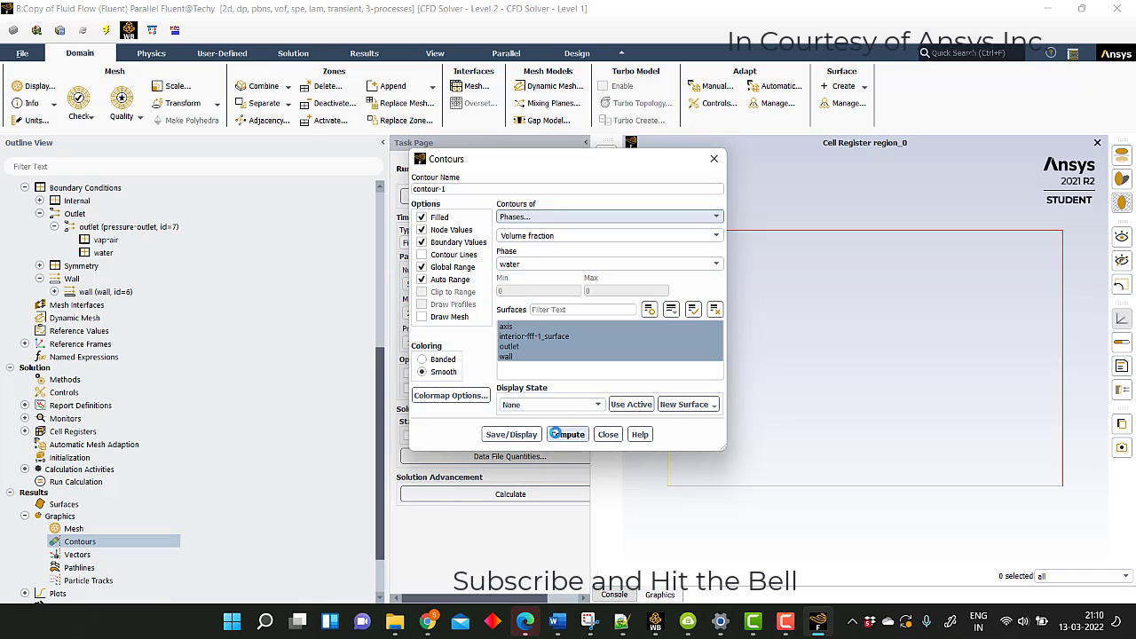
{"action": "left_click", "coordinate": [513, 435]}
Close the contour settings and return to Run Calculation with the calculation activities expanded.
{"action": "left_click_drag", "start_coordinate": [598, 165], "coordinate": [460, 154]}
{"action": "left_click", "coordinate": [854, 297]}
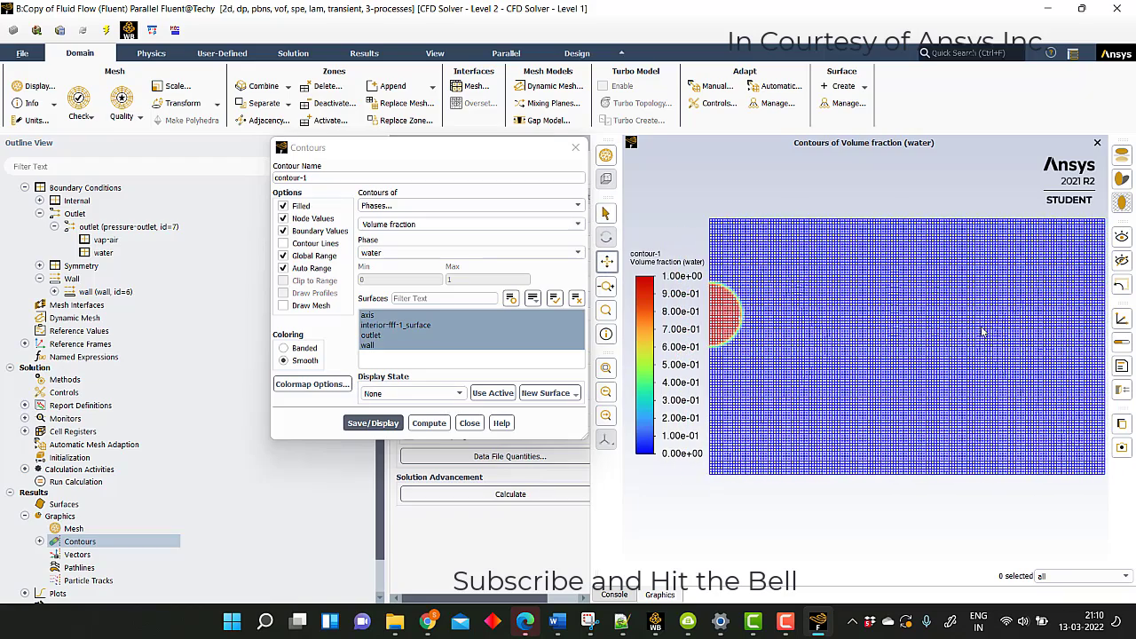
{"action": "left_click", "coordinate": [471, 423]}
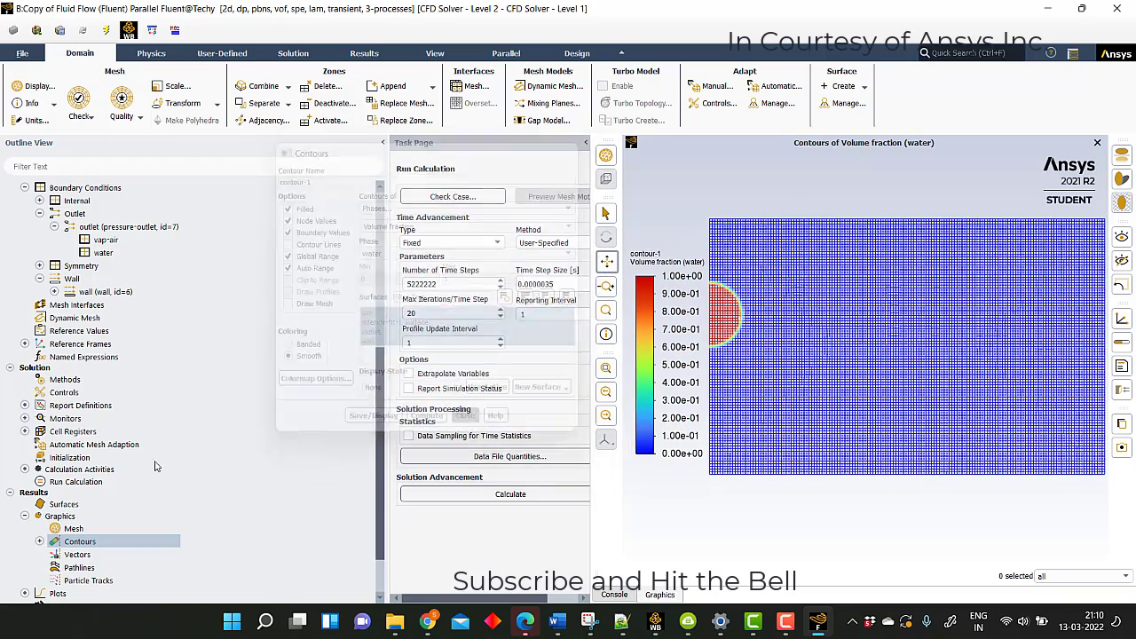
{"action": "left_click", "coordinate": [78, 482]}
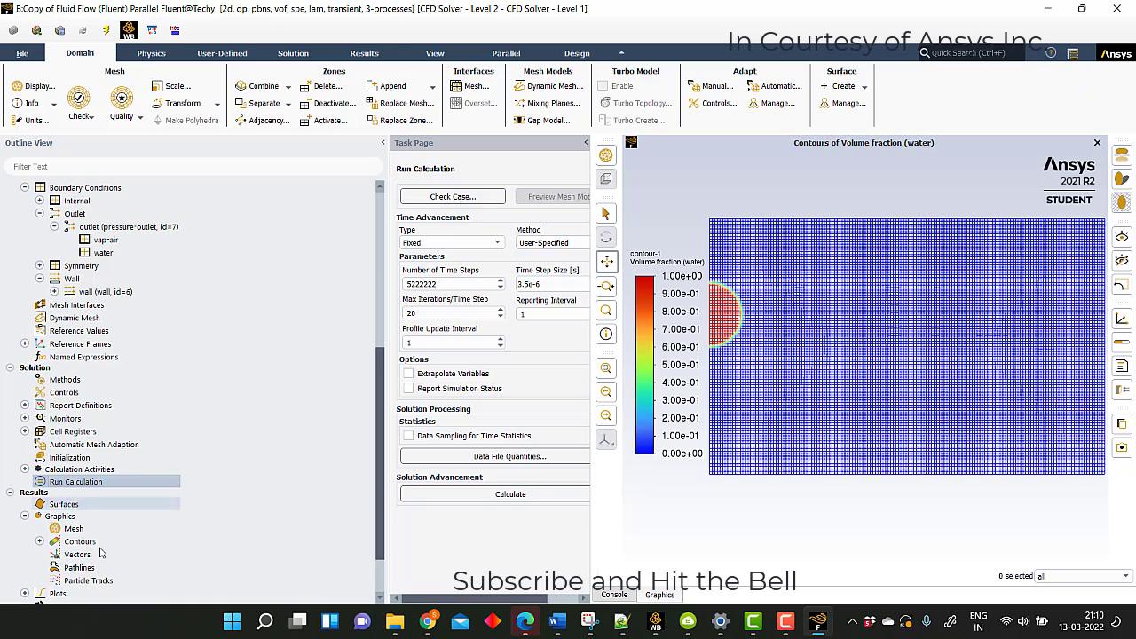
{"action": "left_click", "coordinate": [25, 469]}
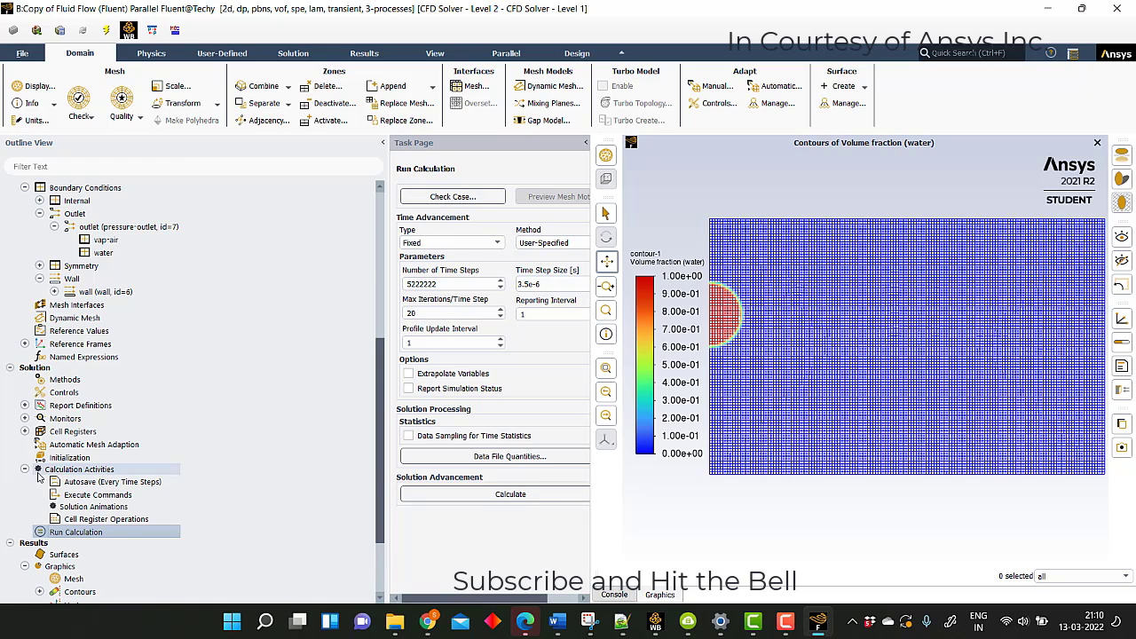
Add a solution animation recording contour-1 every 200 time steps.
{"action": "double_click", "coordinate": [85, 506]}
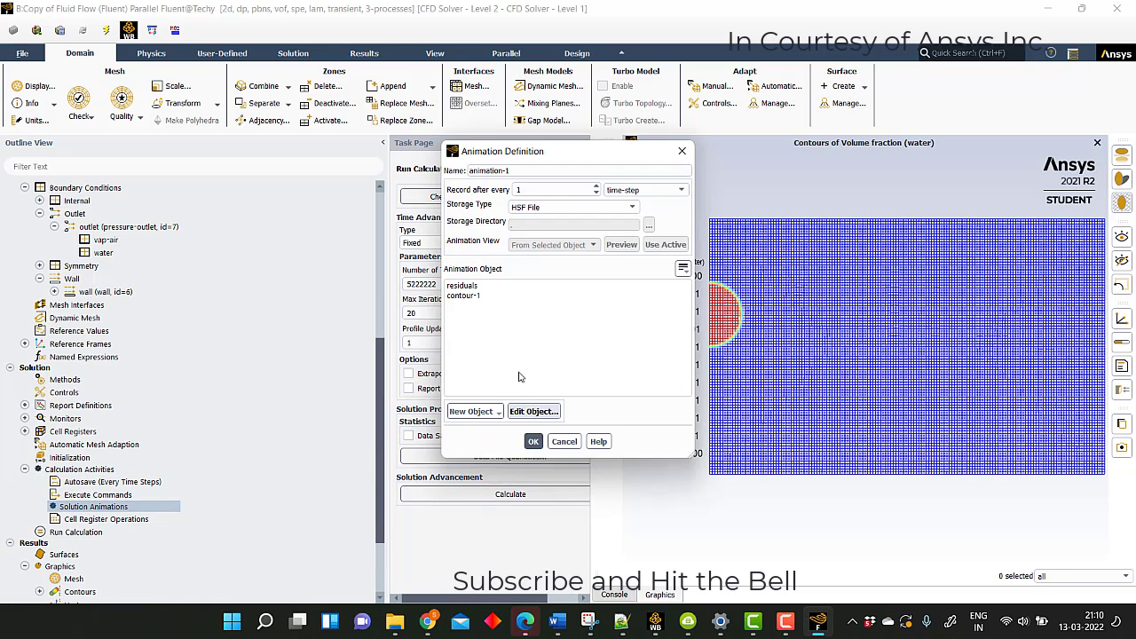
{"action": "left_click", "coordinate": [508, 296]}
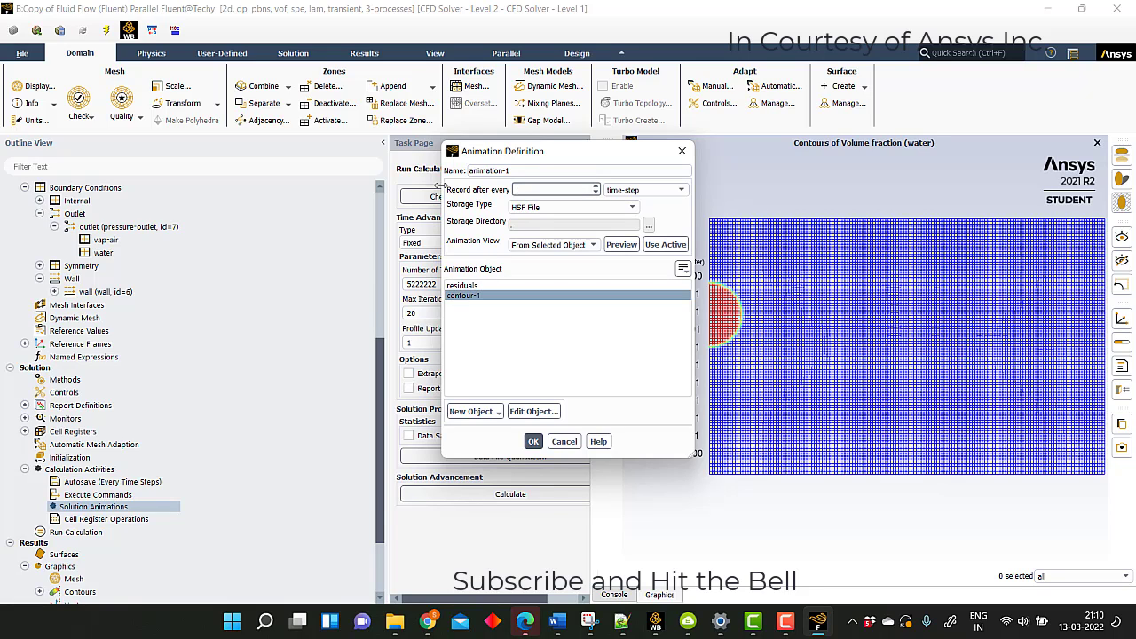
{"action": "type", "text": "200"}
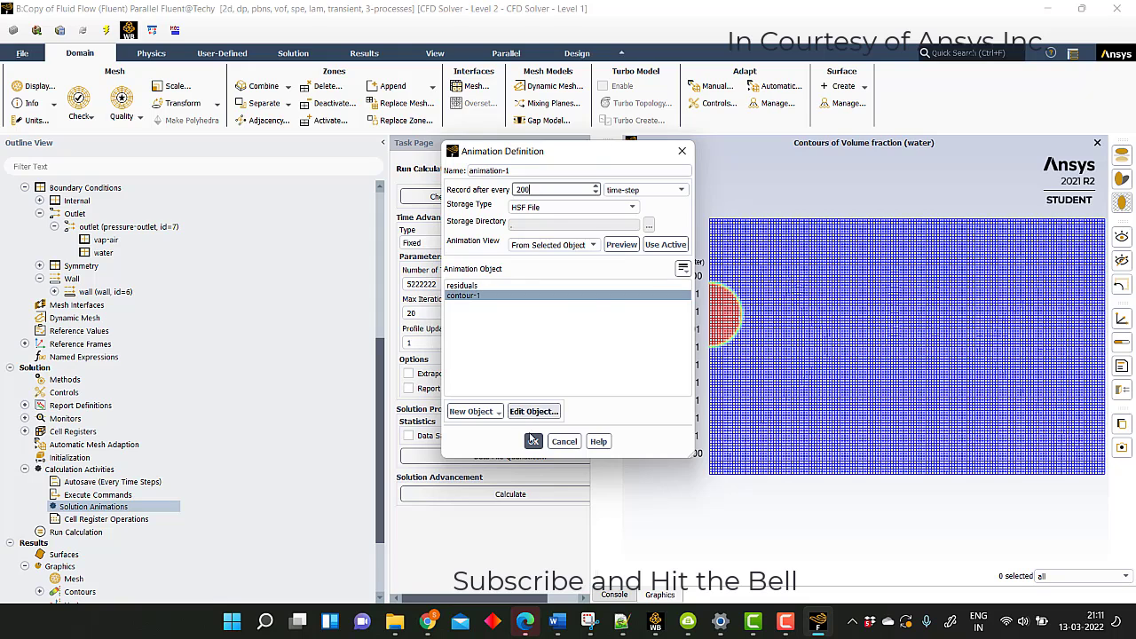
{"action": "left_click", "coordinate": [534, 441]}
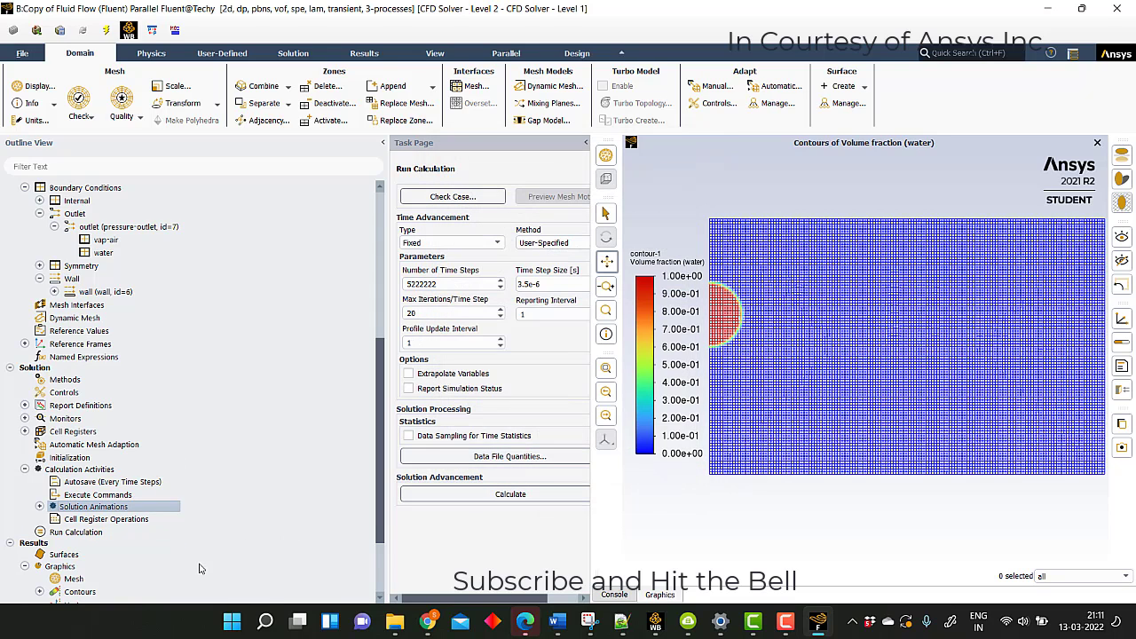
{"action": "scroll", "coordinate": [98, 511], "scroll_direction": "down", "scroll_amount": 3}
Create contour-2 showing Mass Transfer Rate 1 on all four surfaces, with the range computed.
{"action": "double_click", "coordinate": [80, 488]}
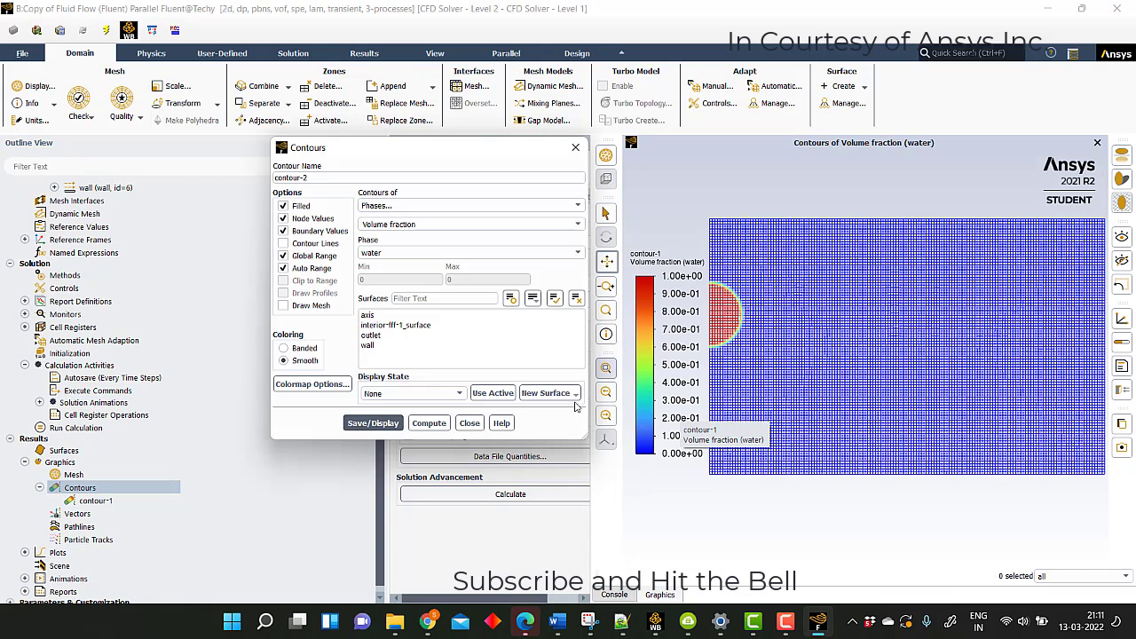
{"action": "left_click", "coordinate": [551, 299]}
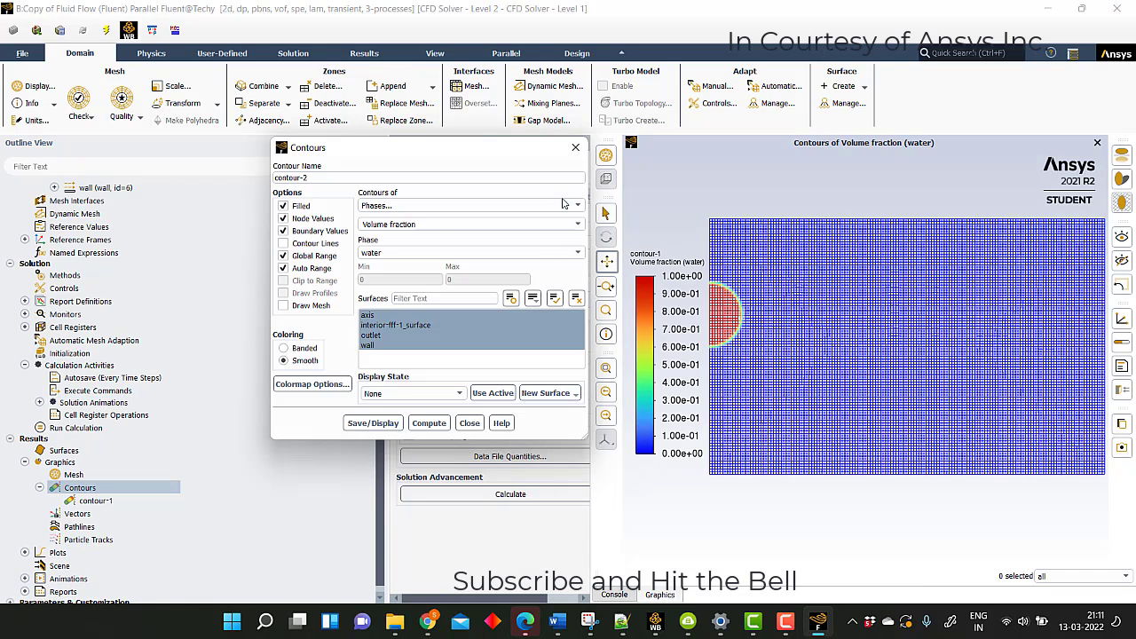
{"action": "left_click", "coordinate": [562, 203]}
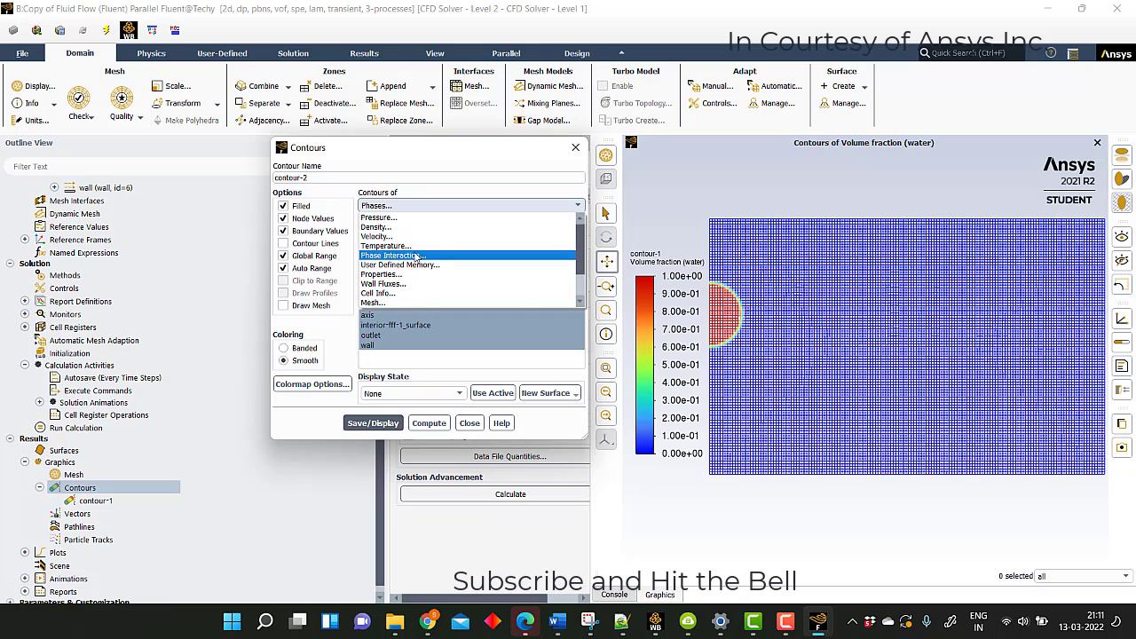
{"action": "left_click", "coordinate": [415, 256]}
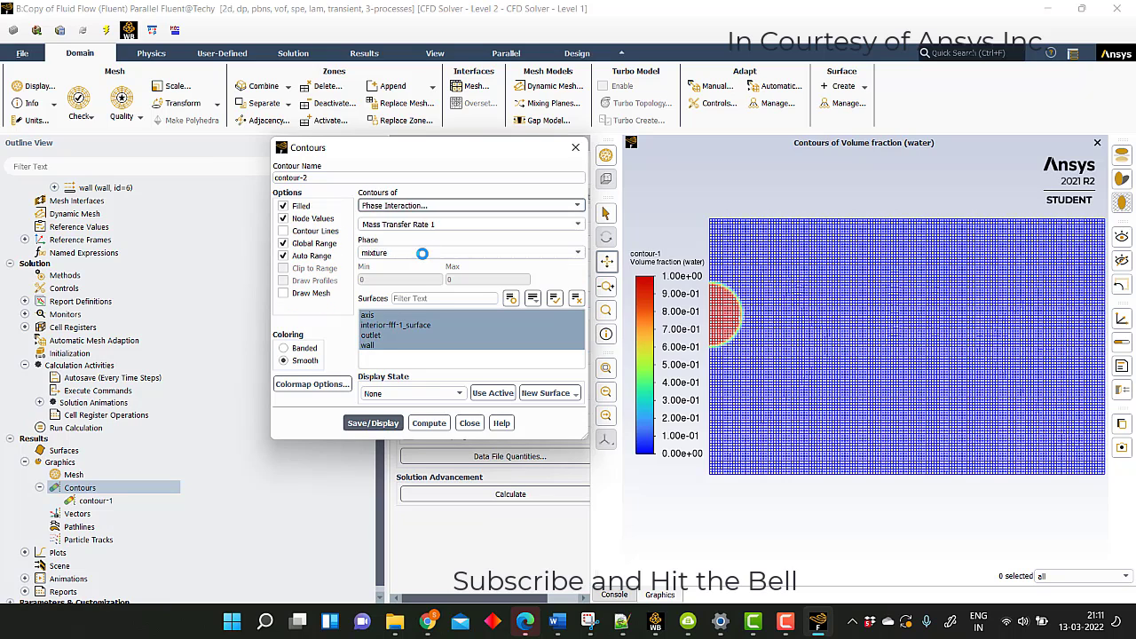
{"action": "left_click", "coordinate": [434, 423]}
{"action": "left_click", "coordinate": [375, 424]}
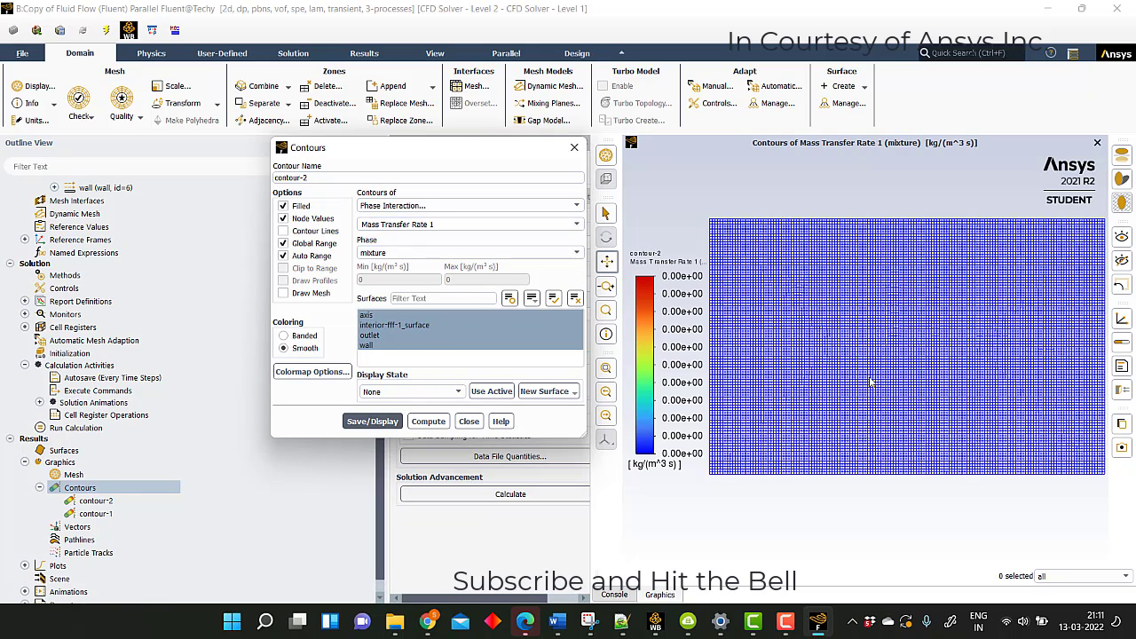
{"action": "left_click", "coordinate": [469, 421]}
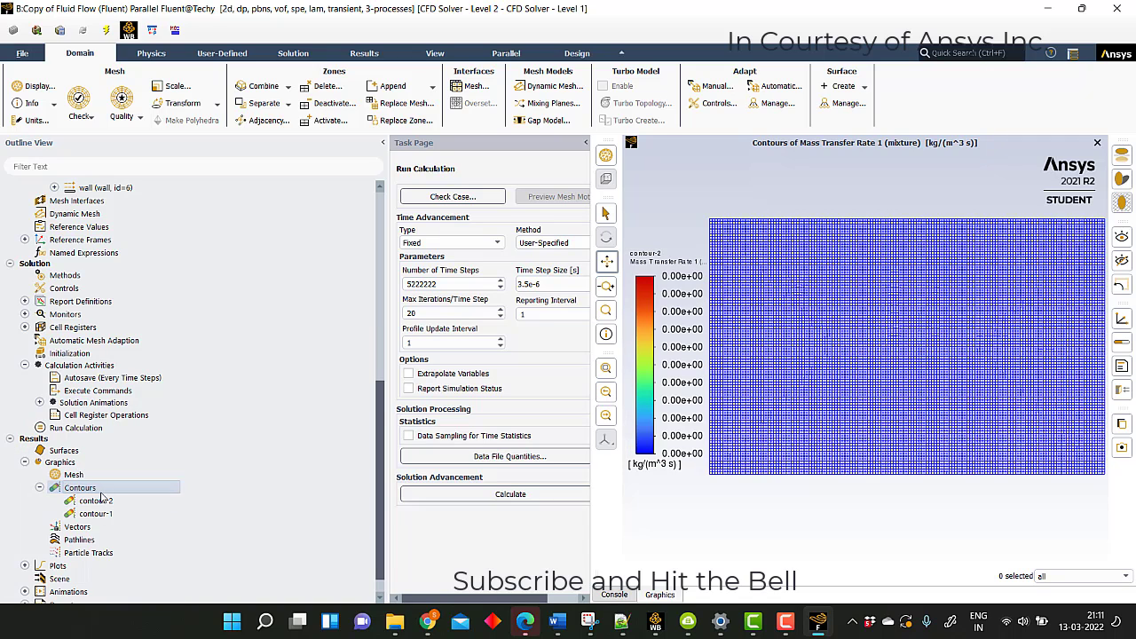
Define animation-2 to record contour-2 every 200 time steps.
{"action": "left_click", "coordinate": [56, 404]}
{"action": "double_click", "coordinate": [56, 404]}
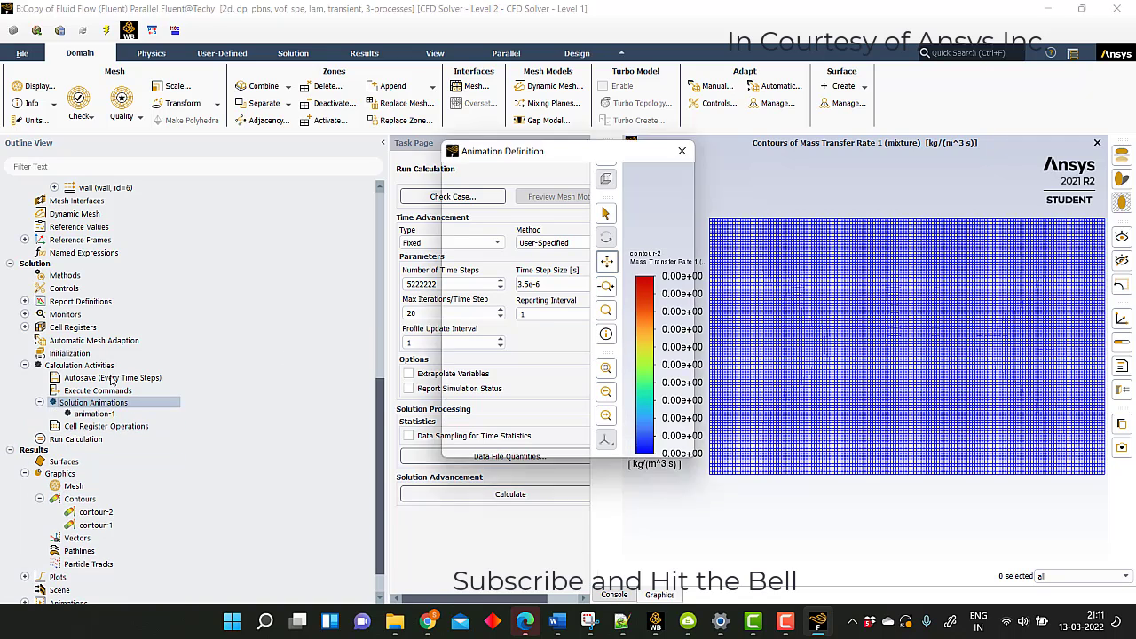
{"action": "left_click", "coordinate": [468, 297]}
{"action": "double_click", "coordinate": [520, 190]}
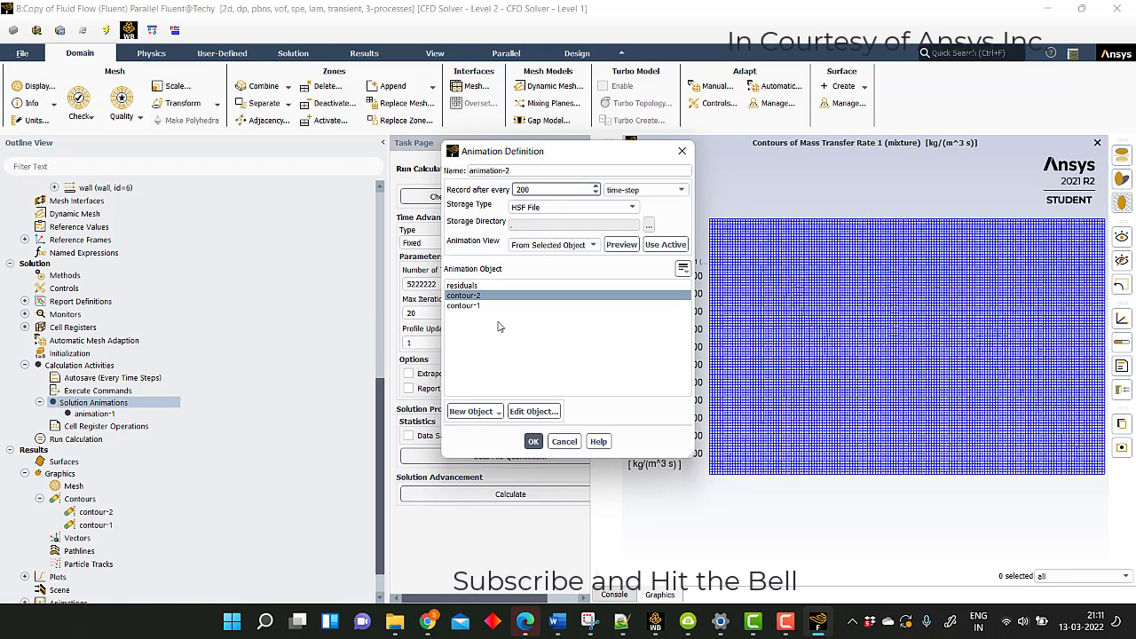
{"action": "type", "text": "200"}
{"action": "left_click", "coordinate": [534, 441]}
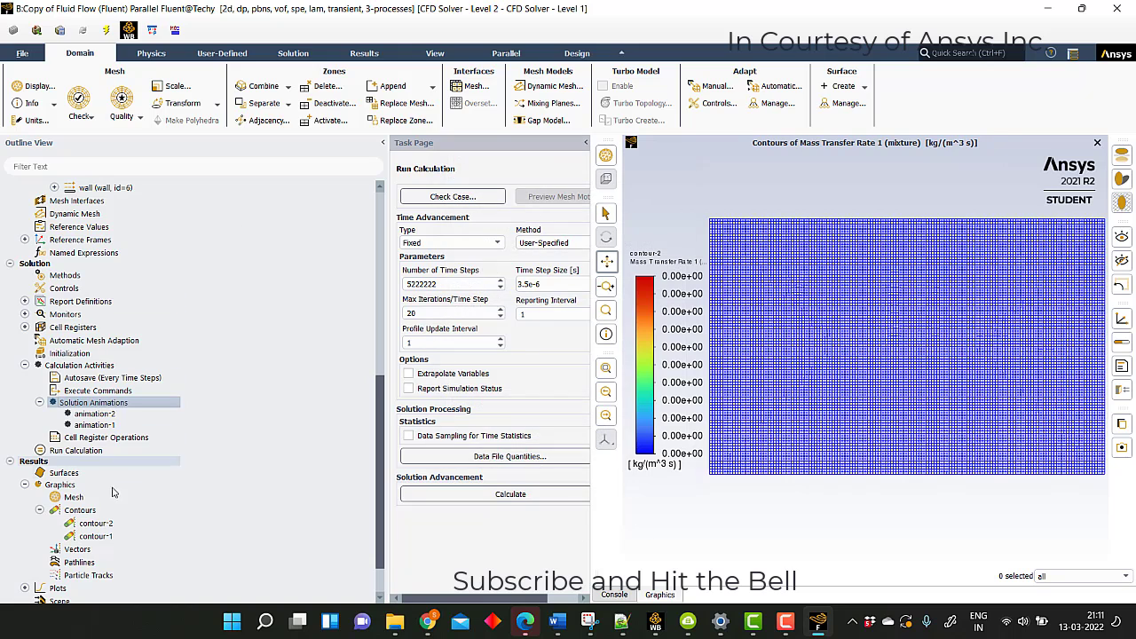
{"action": "left_click", "coordinate": [95, 512]}
Create contour-3 showing Velocity Magnitude on all four surfaces, with the range computed.
{"action": "double_click", "coordinate": [95, 512]}
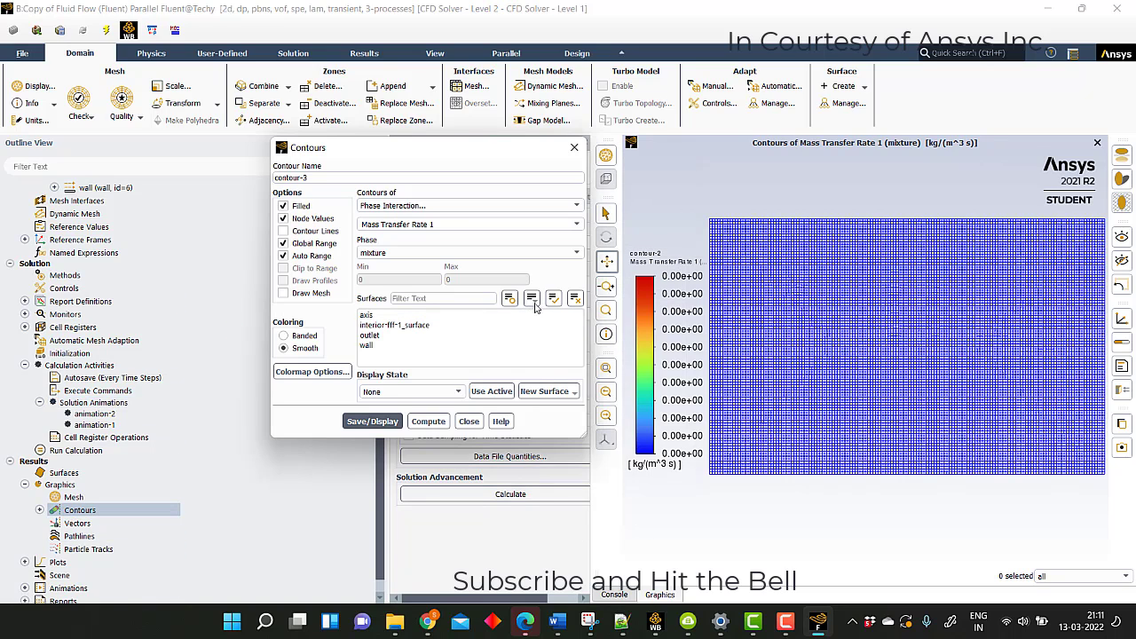
{"action": "left_click", "coordinate": [552, 299]}
{"action": "left_click", "coordinate": [532, 206]}
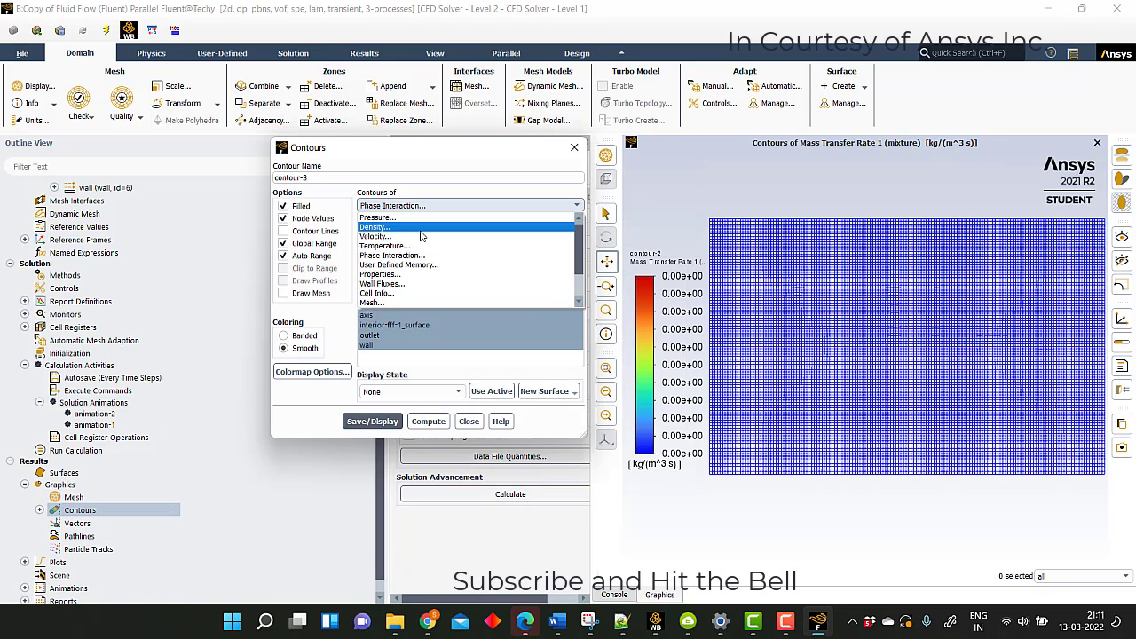
{"action": "left_click", "coordinate": [413, 236]}
{"action": "left_click", "coordinate": [430, 423]}
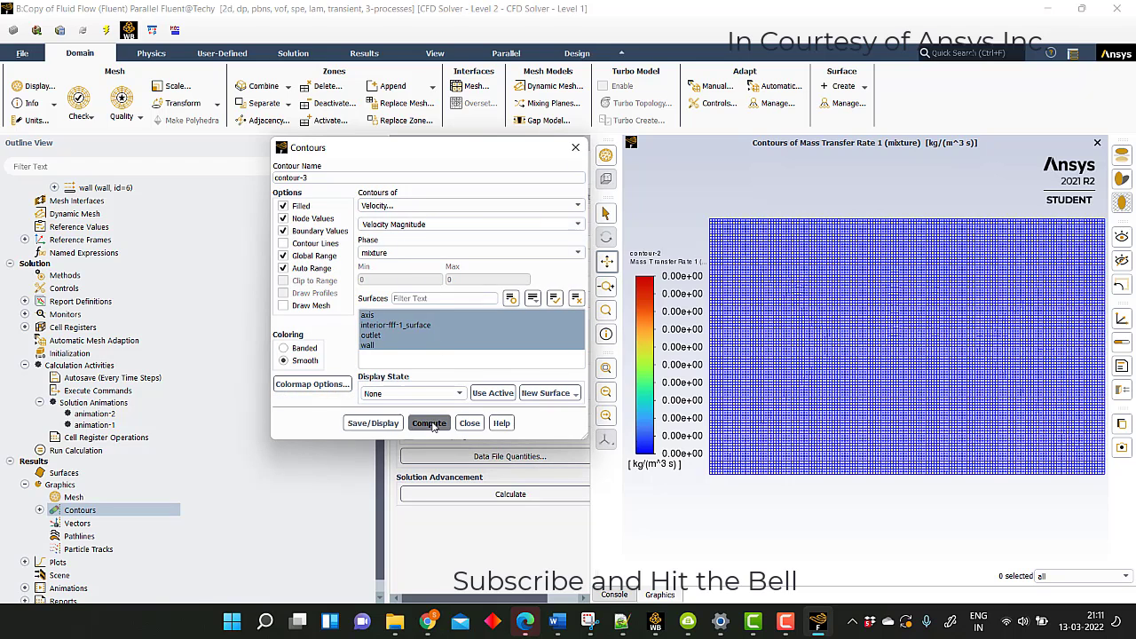
{"action": "left_click", "coordinate": [384, 425]}
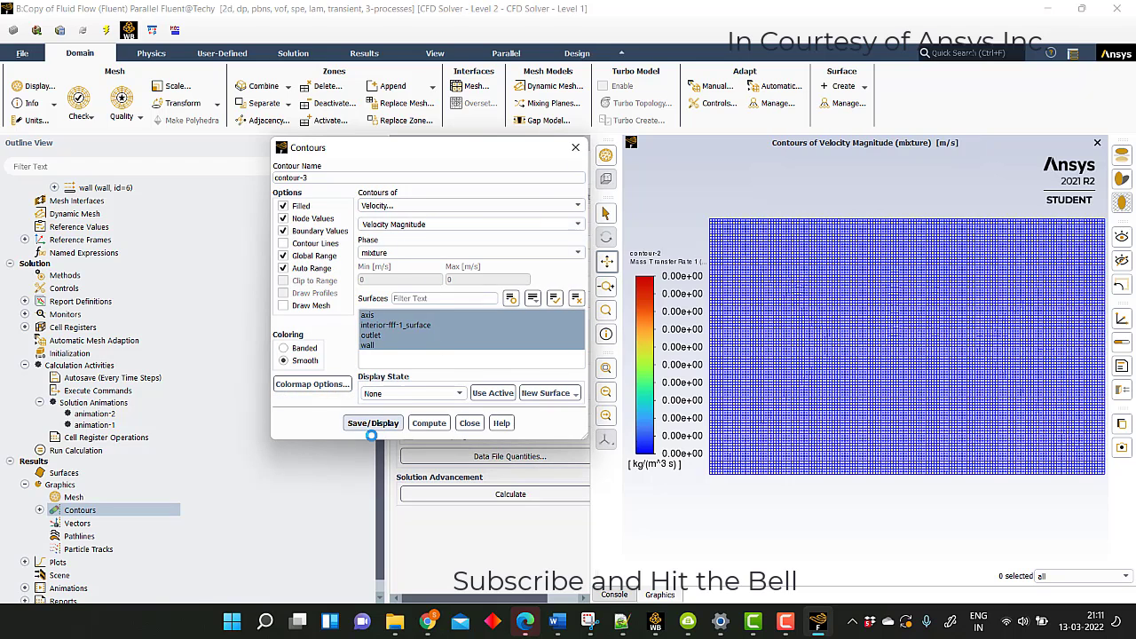
{"action": "left_click", "coordinate": [475, 422]}
Add animation-3 recording contour-3, then start the transient calculation.
{"action": "double_click", "coordinate": [94, 402]}
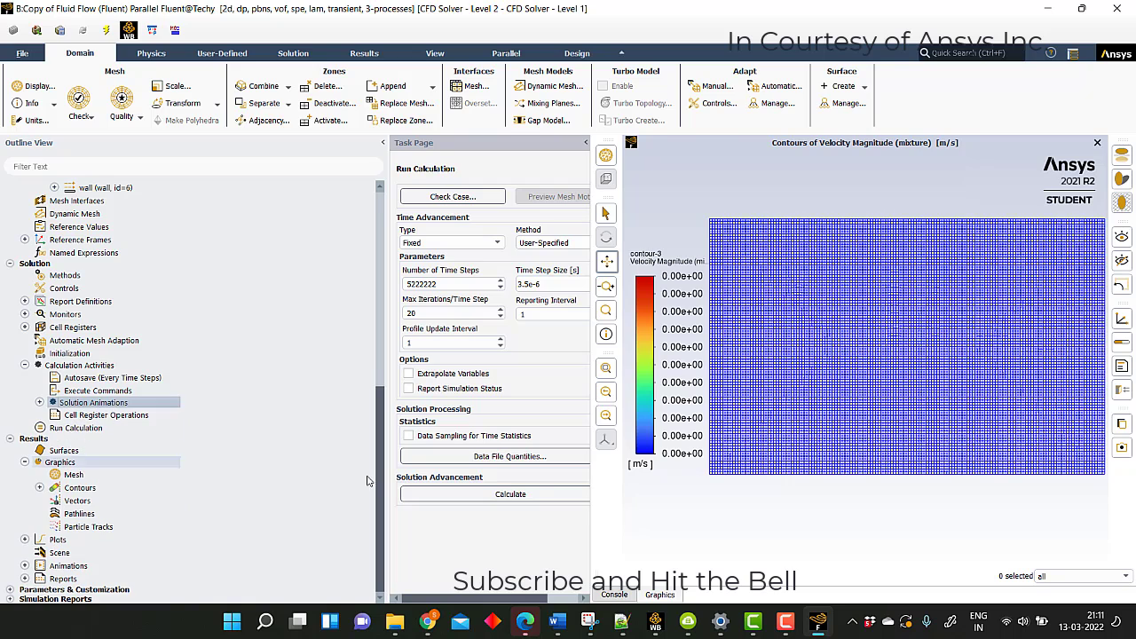
{"action": "left_click", "coordinate": [514, 294]}
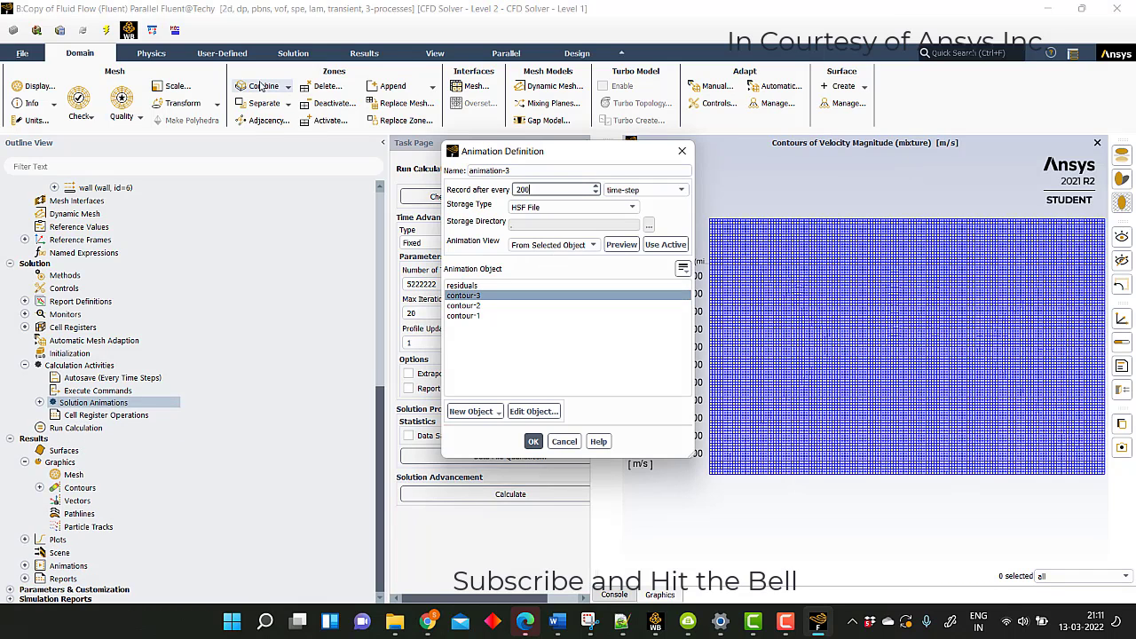
{"action": "left_click", "coordinate": [534, 442]}
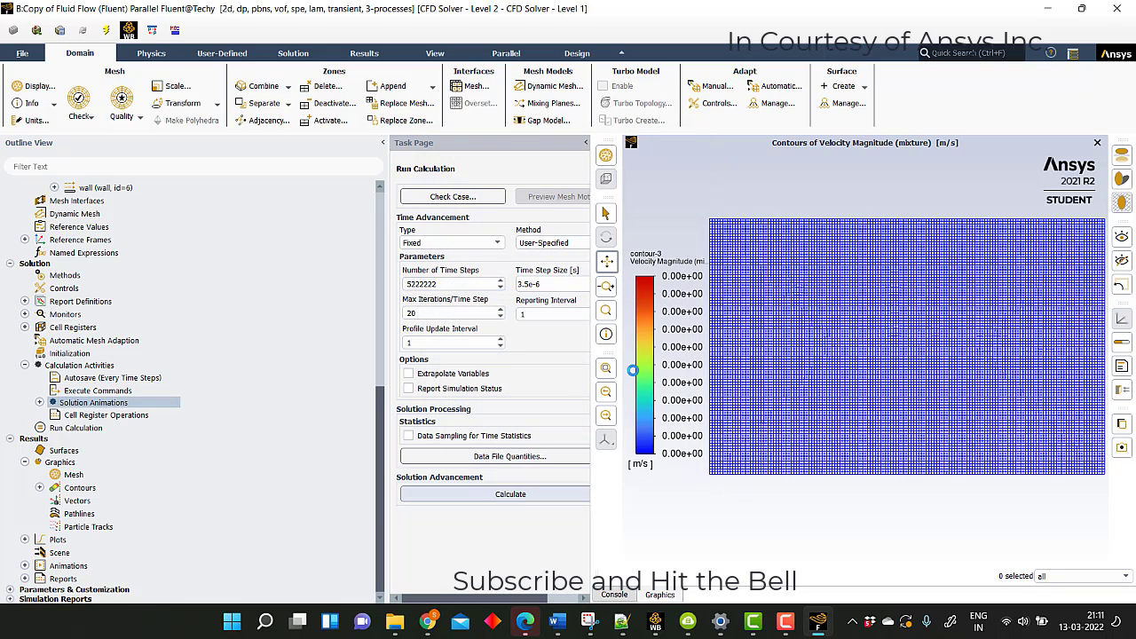
{"action": "left_click", "coordinate": [616, 566]}
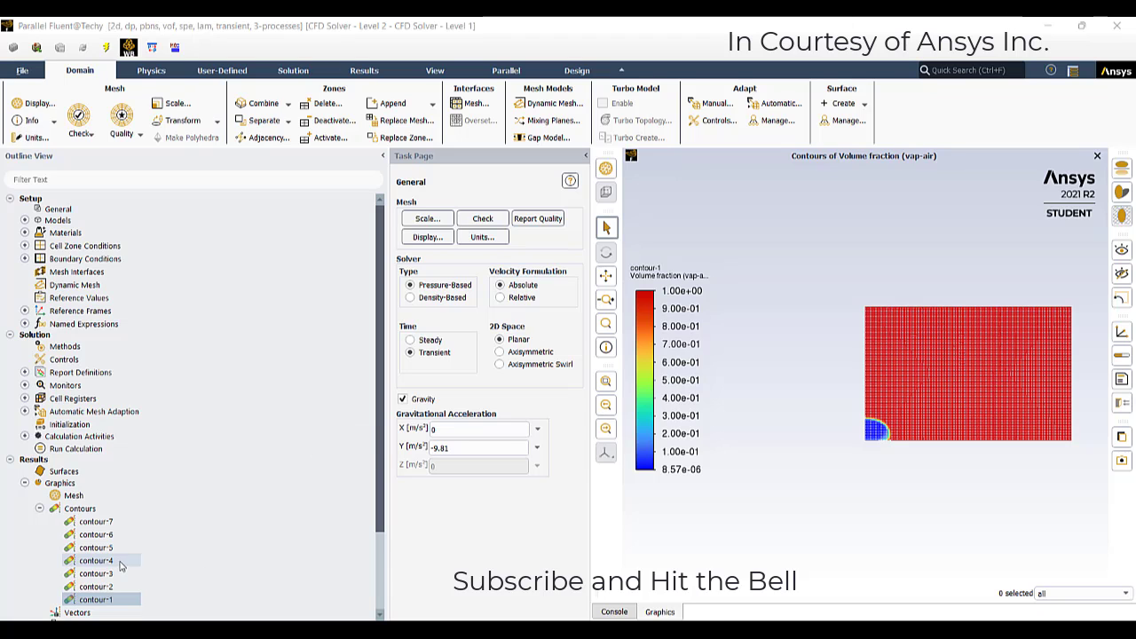
Open contour-2 and display its mass transfer rate contour for the finished run.
{"action": "double_click", "coordinate": [99, 588]}
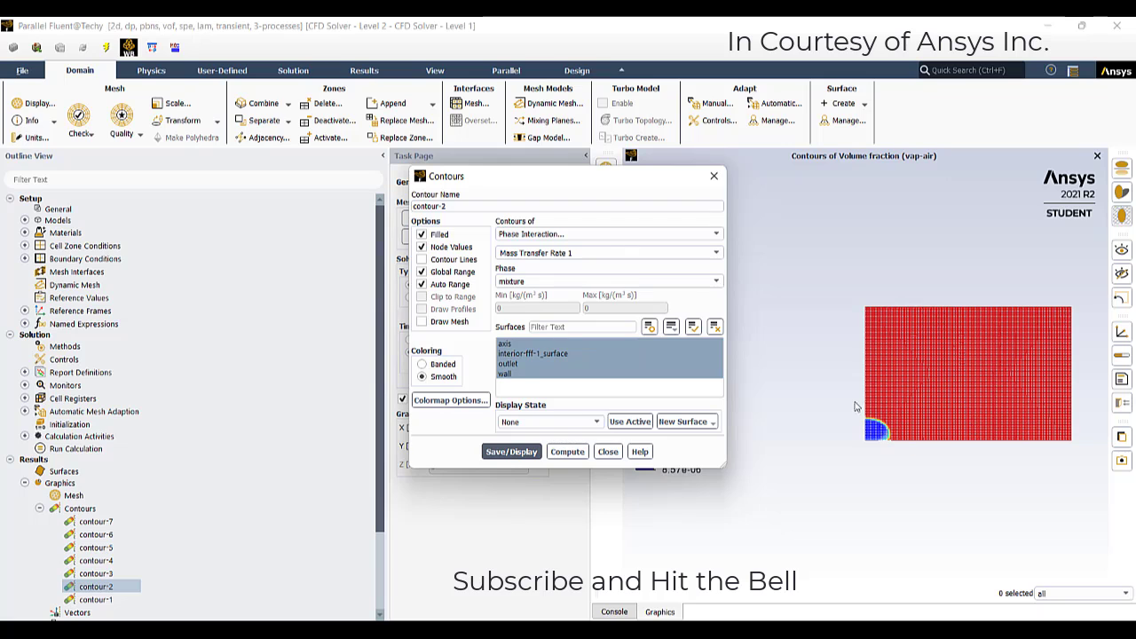
{"action": "left_click_drag", "start_coordinate": [581, 177], "coordinate": [485, 153]}
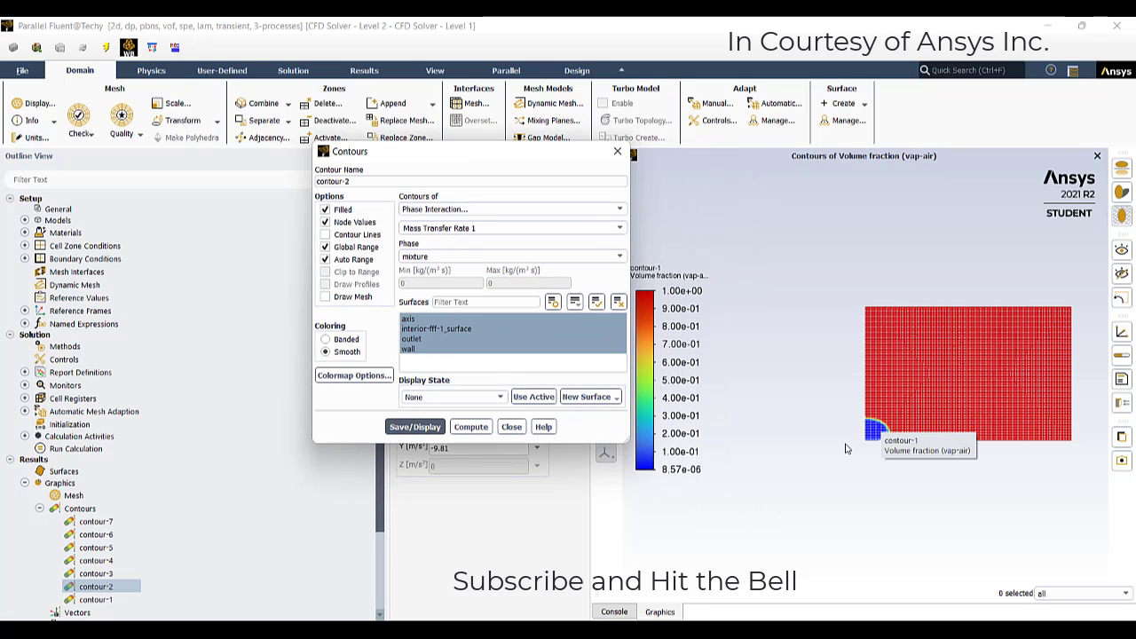
{"action": "left_click", "coordinate": [432, 428]}
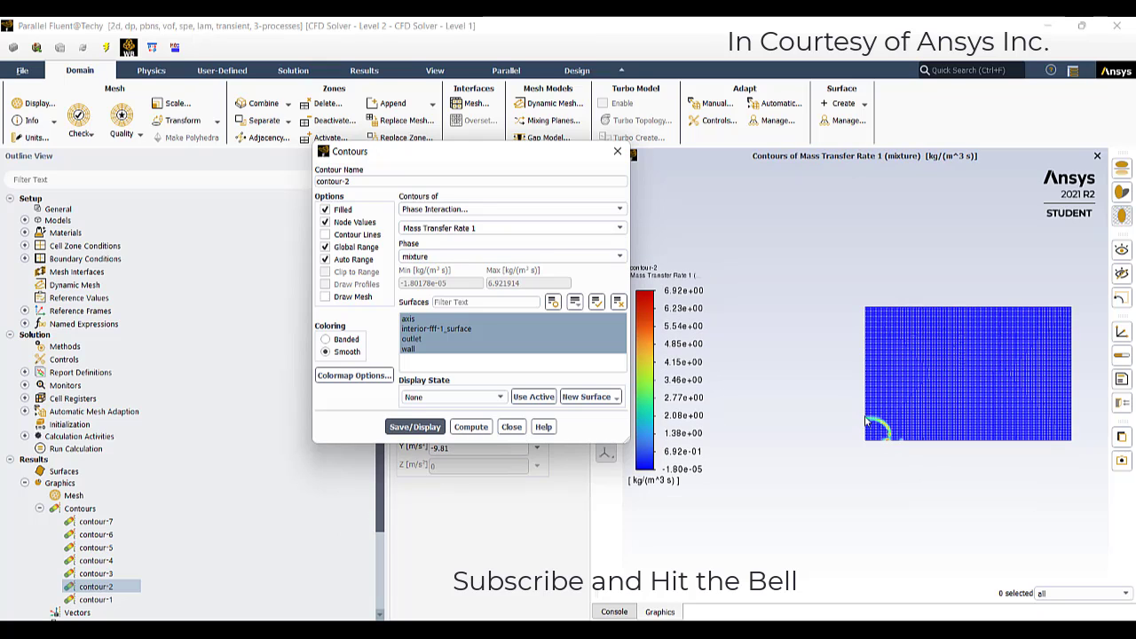
{"action": "scroll", "coordinate": [870, 423], "scroll_direction": "up", "scroll_amount": 2}
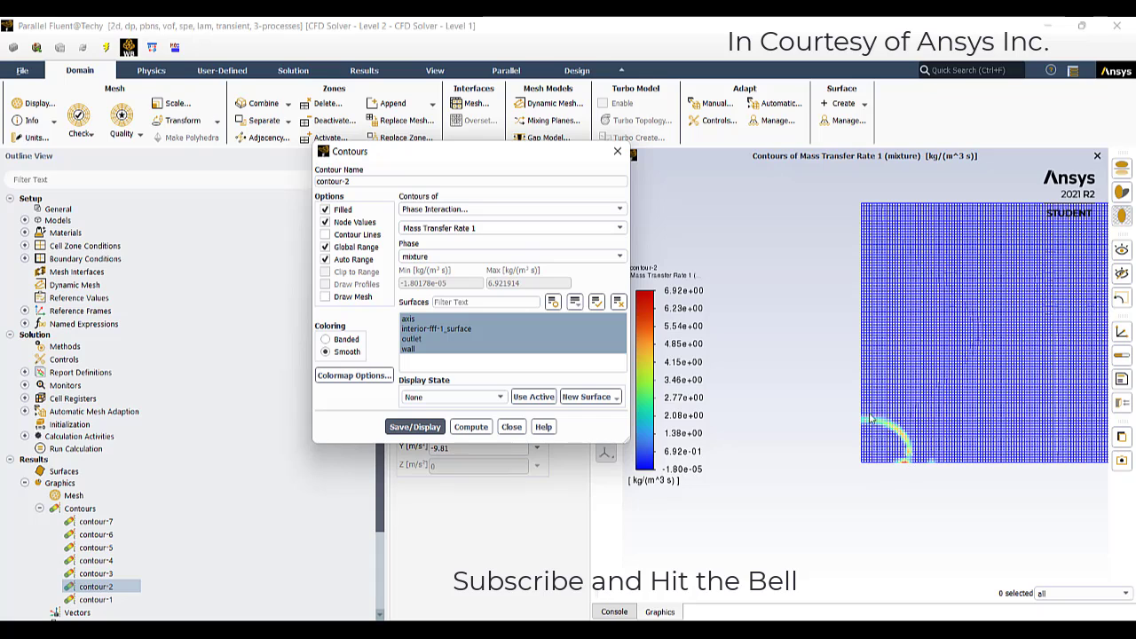
Switch contour-2 to Velocity Magnitude, compute its 0 to 0.231 m/s range and display it.
{"action": "left_click", "coordinate": [516, 211]}
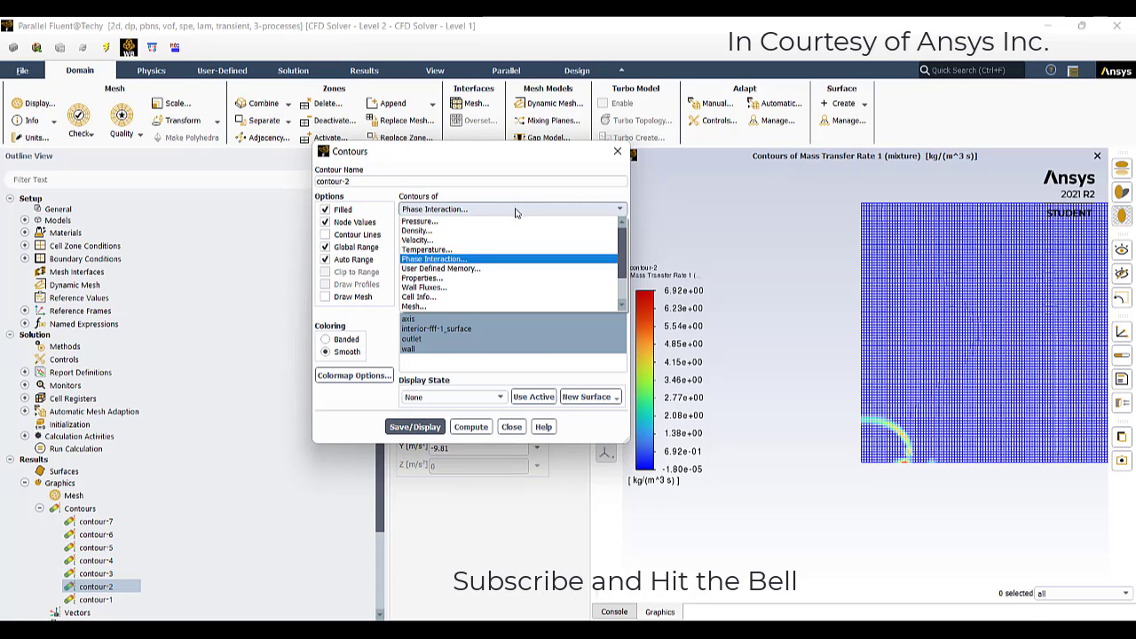
{"action": "left_click", "coordinate": [425, 240]}
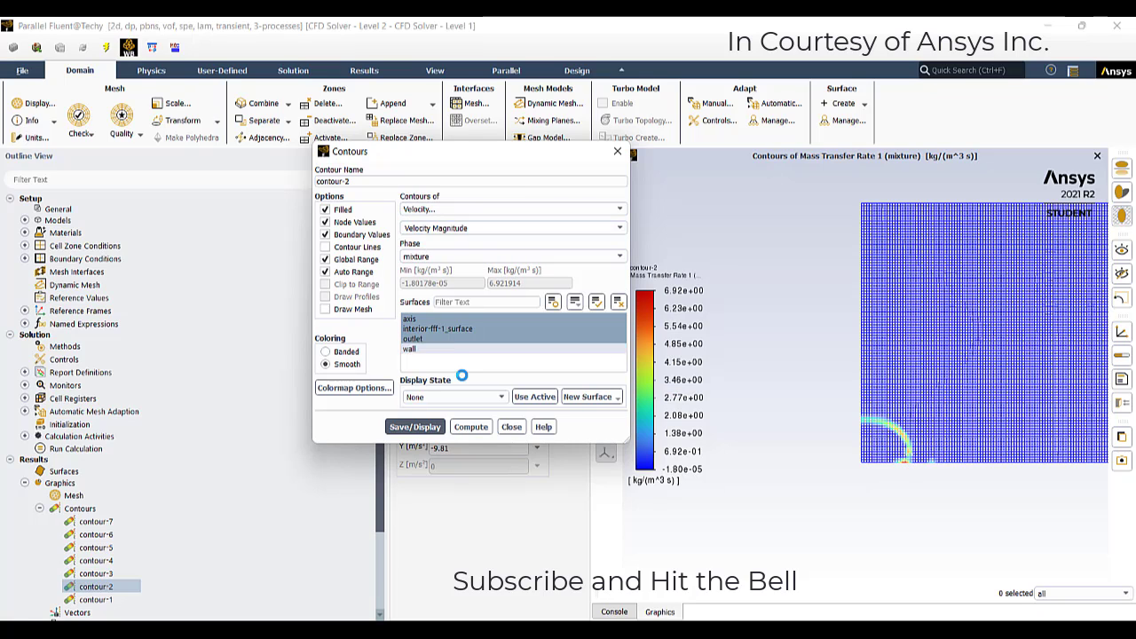
{"action": "left_click", "coordinate": [469, 429]}
{"action": "left_click", "coordinate": [412, 427]}
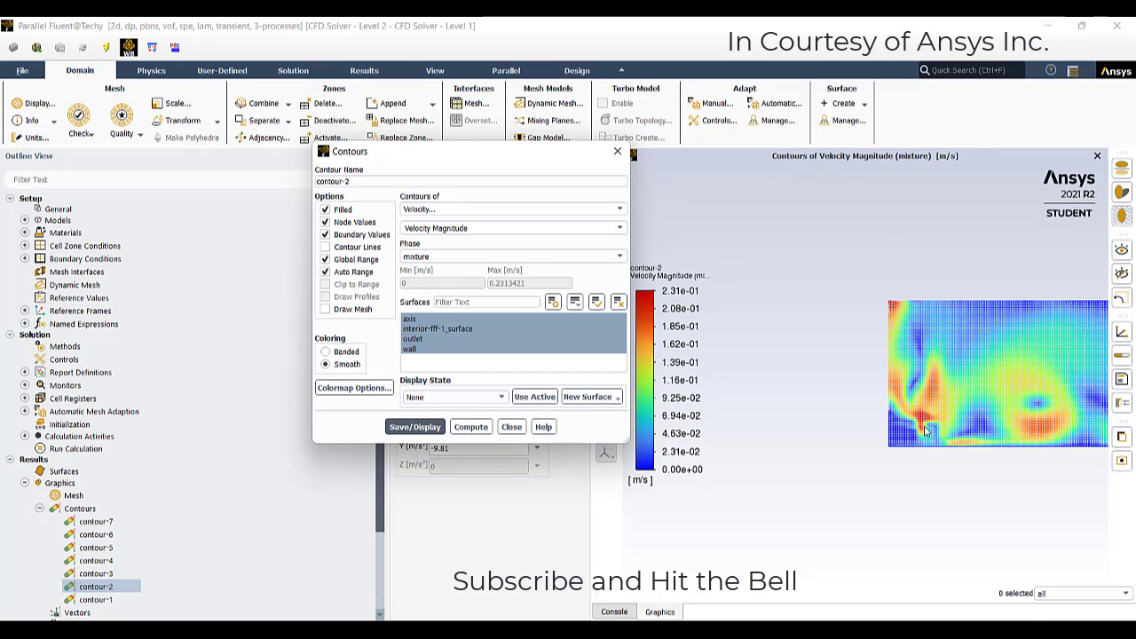
{"action": "scroll", "coordinate": [924, 431], "scroll_direction": "down", "scroll_amount": 2}
{"action": "scroll", "coordinate": [1037, 417], "scroll_direction": "up", "scroll_amount": 4}
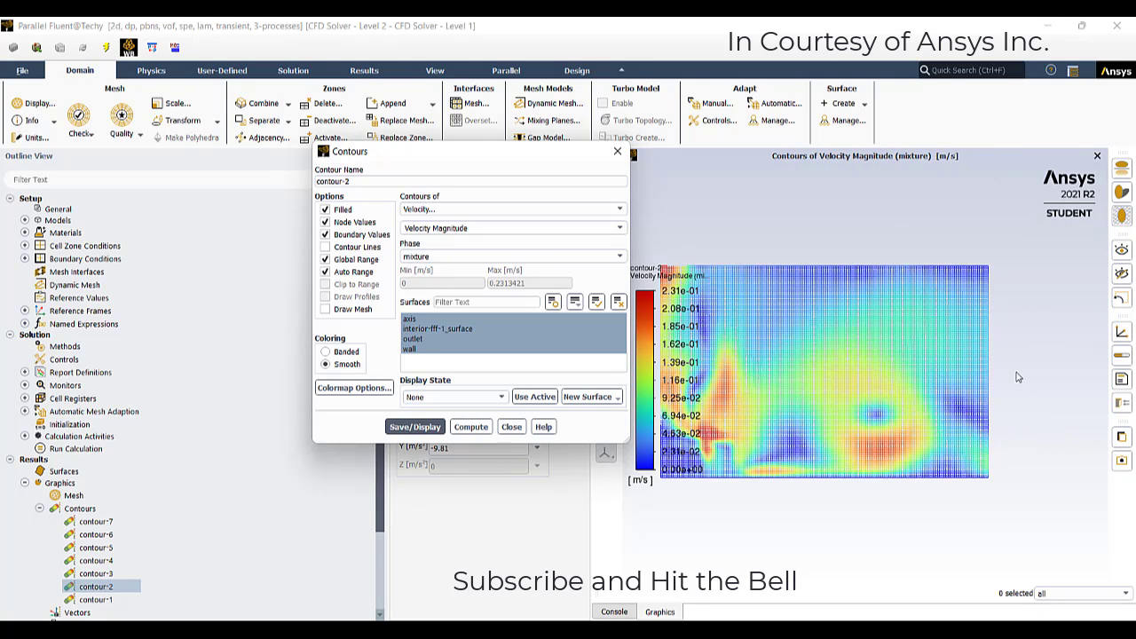
{"action": "scroll", "coordinate": [1019, 378], "scroll_direction": "down", "scroll_amount": 2}
{"action": "left_click", "coordinate": [620, 209]}
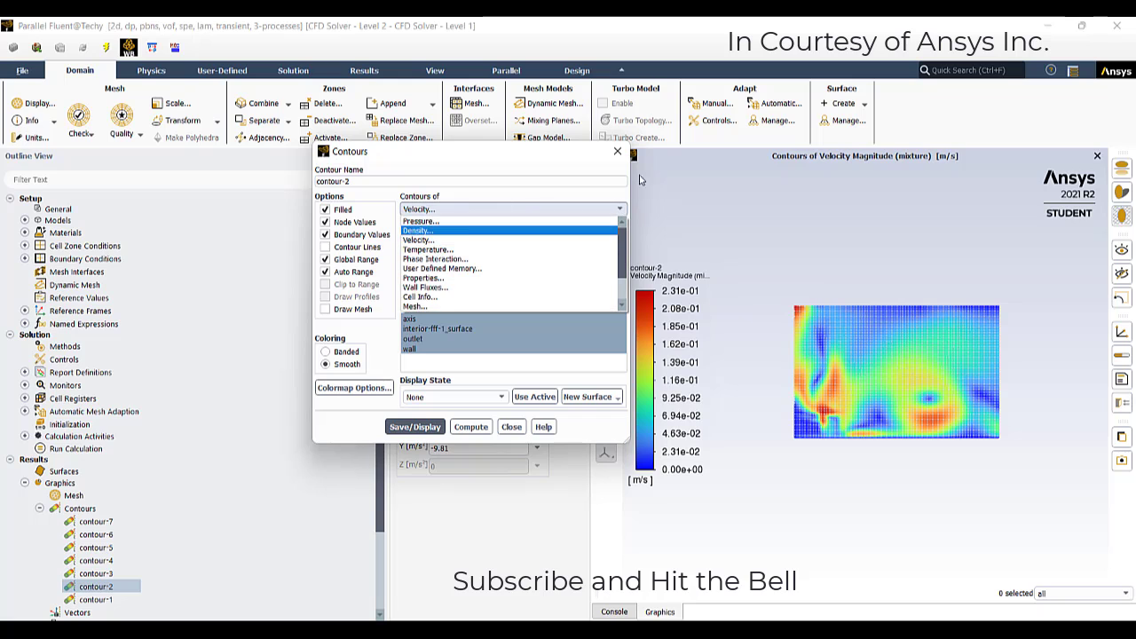
{"action": "left_click", "coordinate": [923, 278]}
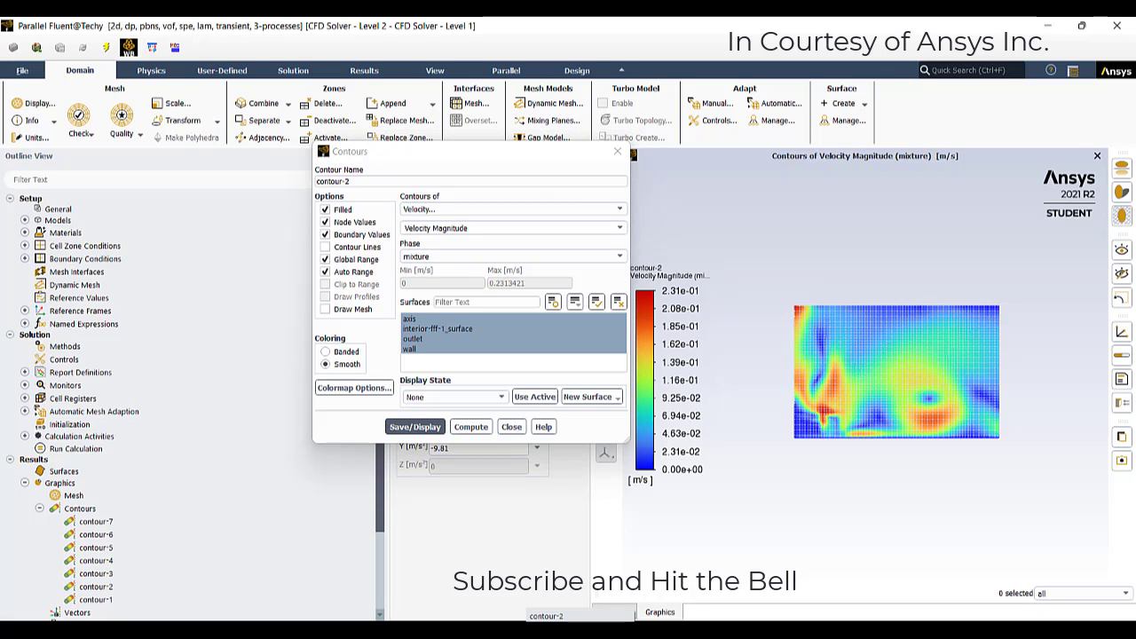
Browse dropimping_files > dp0 > FFF-1 > Fluent and play the animation-40 video.
{"action": "mouse_move", "coordinate": [275, 632]}
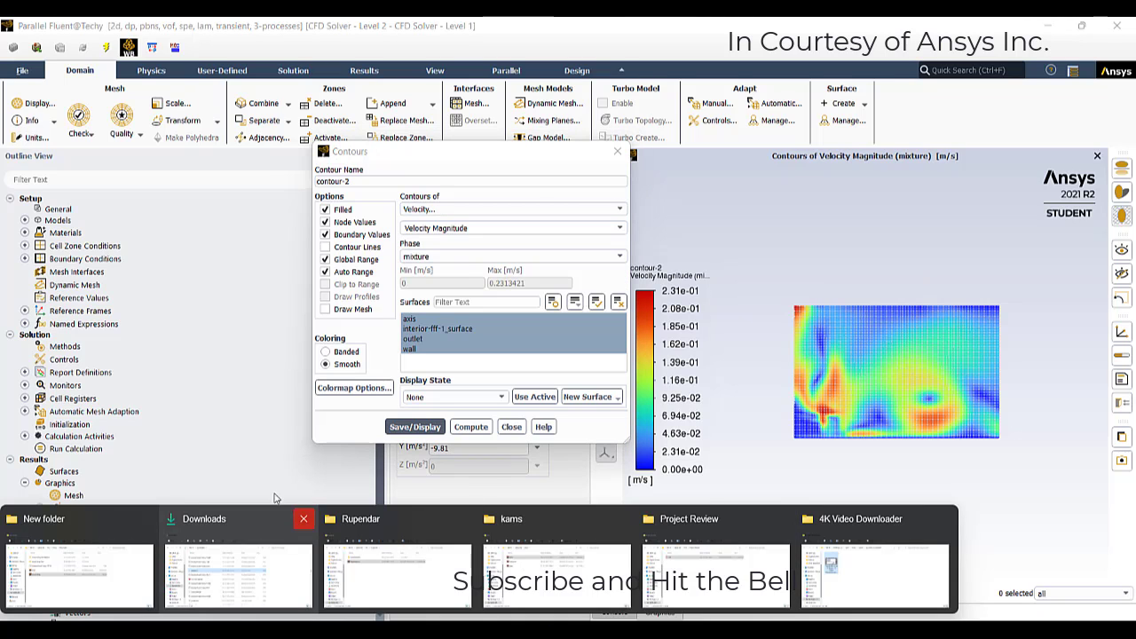
{"action": "left_click", "coordinate": [140, 575]}
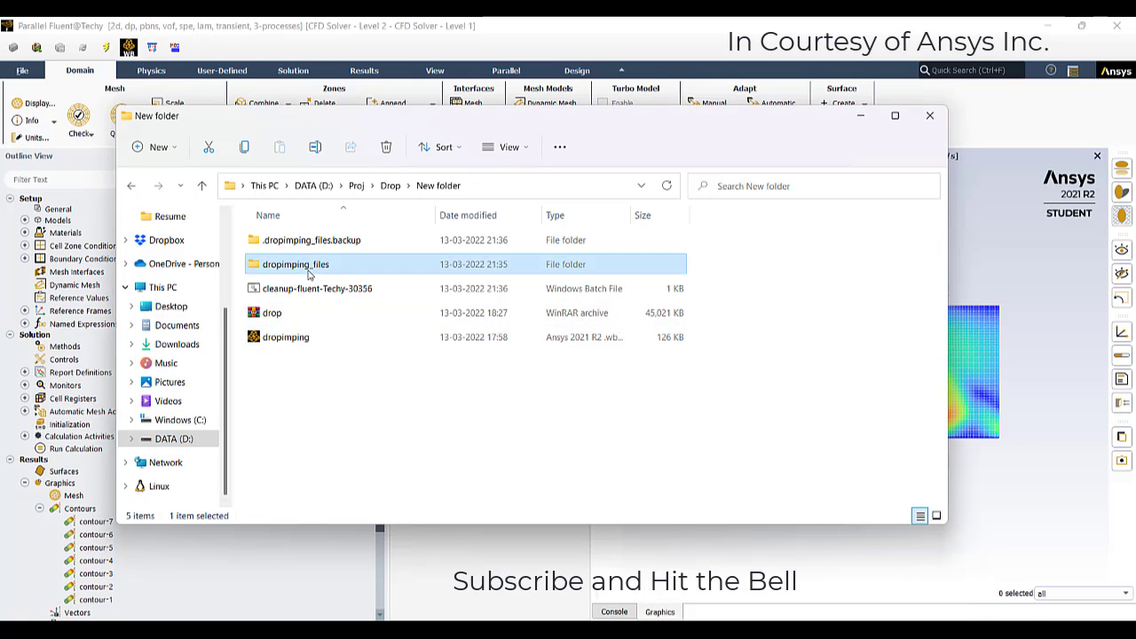
{"action": "double_click", "coordinate": [310, 269]}
{"action": "left_click", "coordinate": [295, 251]}
{"action": "double_click", "coordinate": [293, 250]}
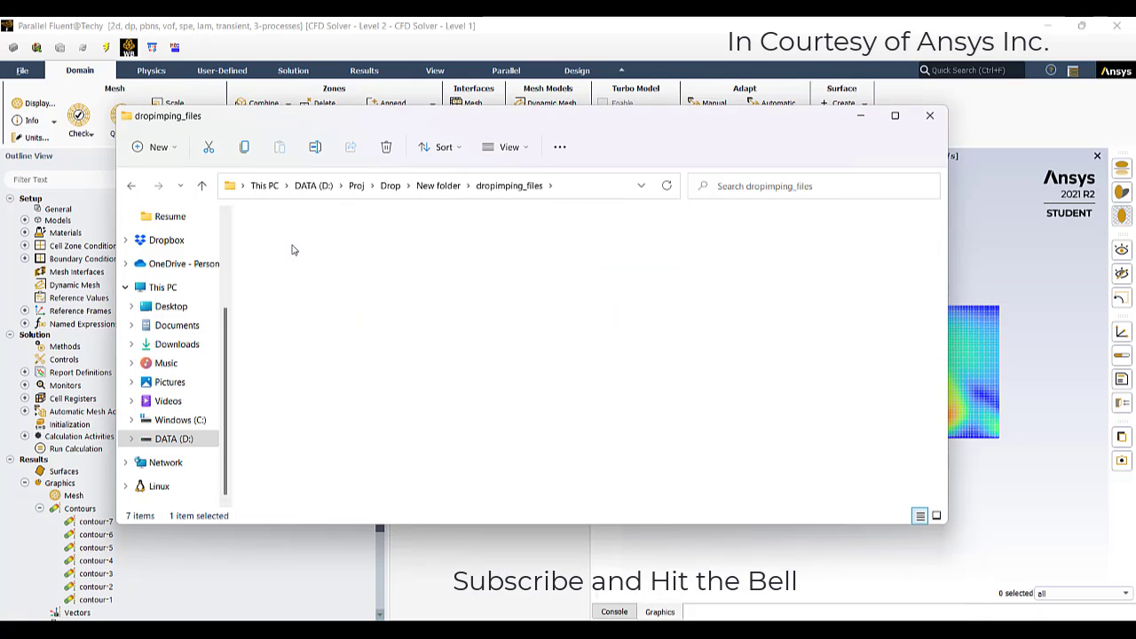
{"action": "double_click", "coordinate": [291, 250]}
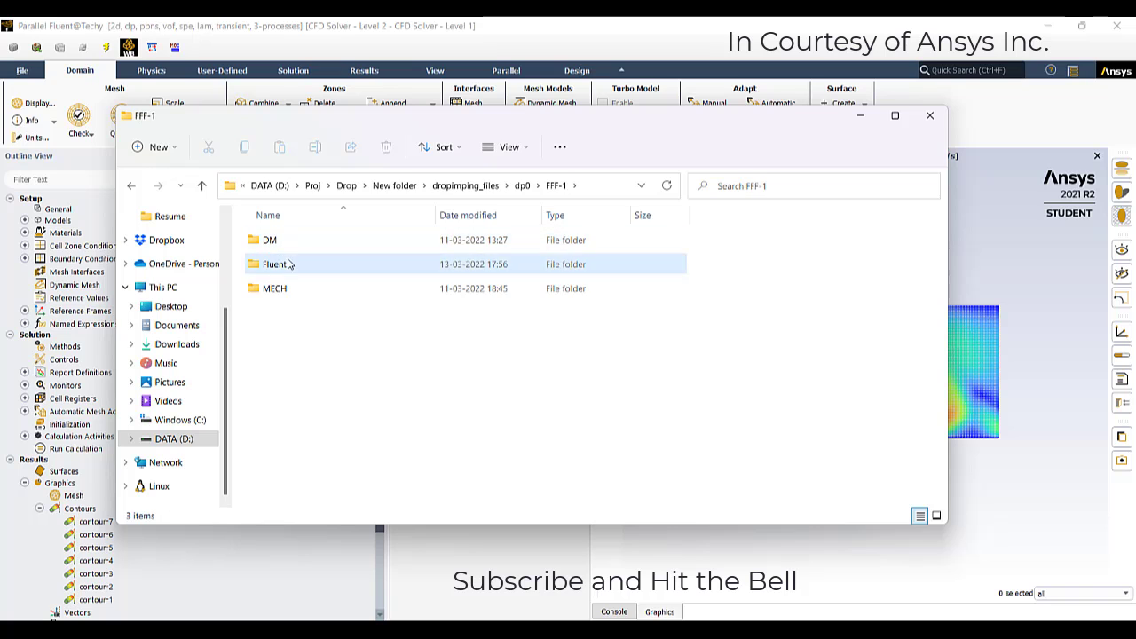
{"action": "double_click", "coordinate": [286, 264]}
{"action": "double_click", "coordinate": [304, 483]}
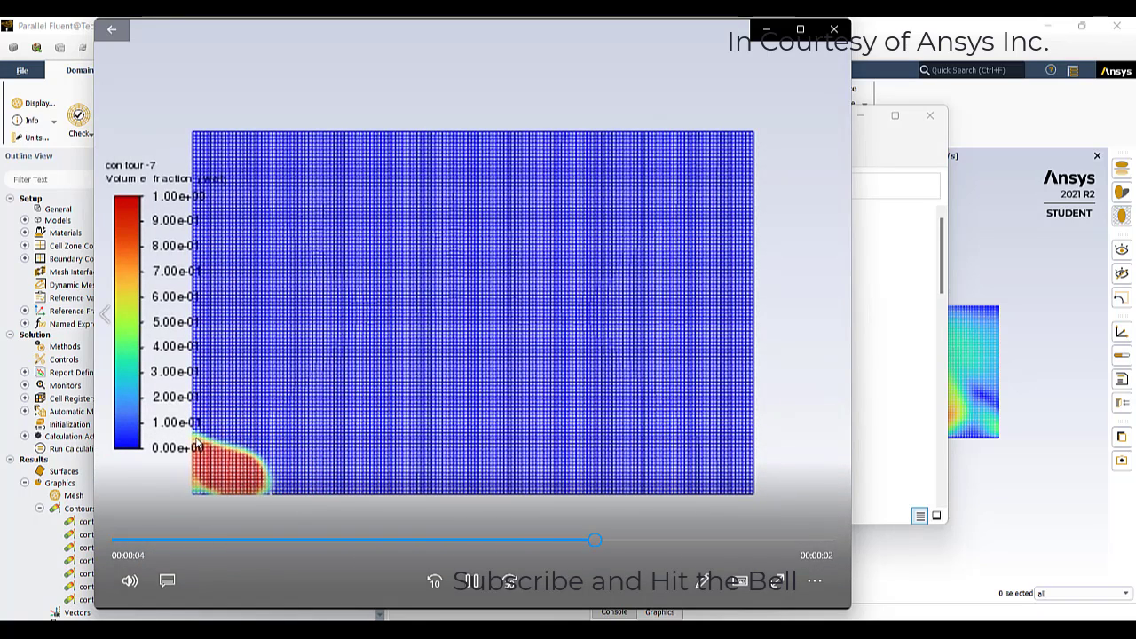
Close the animation-40 video, play animation-39 (mass transfer rate), then start the velocity magnitude video.
{"action": "left_click", "coordinate": [771, 92]}
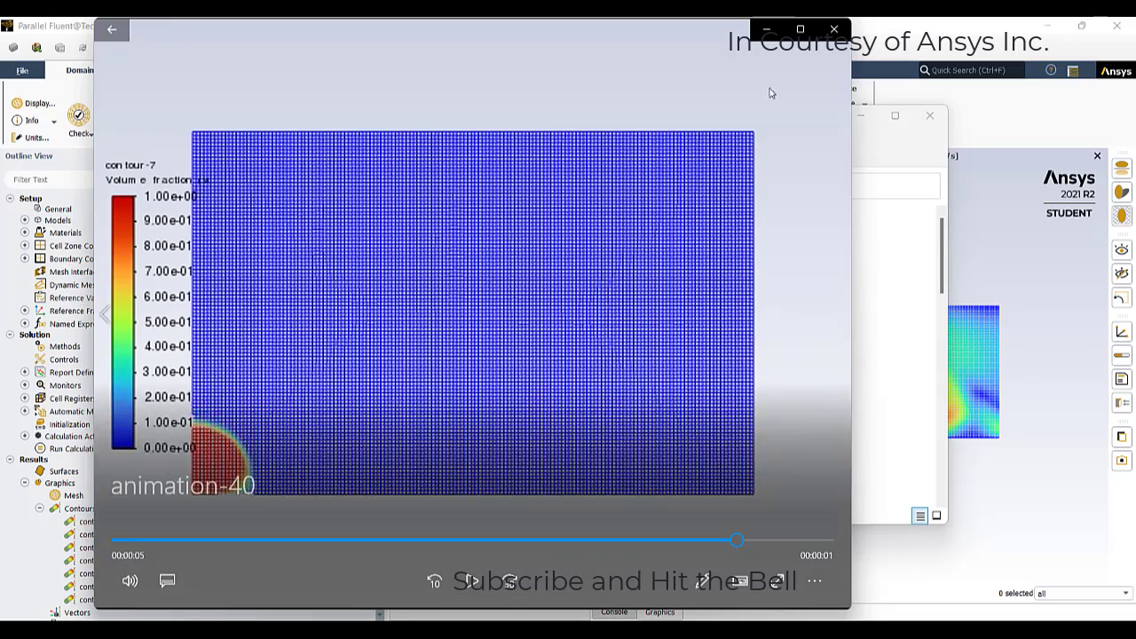
{"action": "left_click", "coordinate": [834, 29]}
{"action": "double_click", "coordinate": [289, 431]}
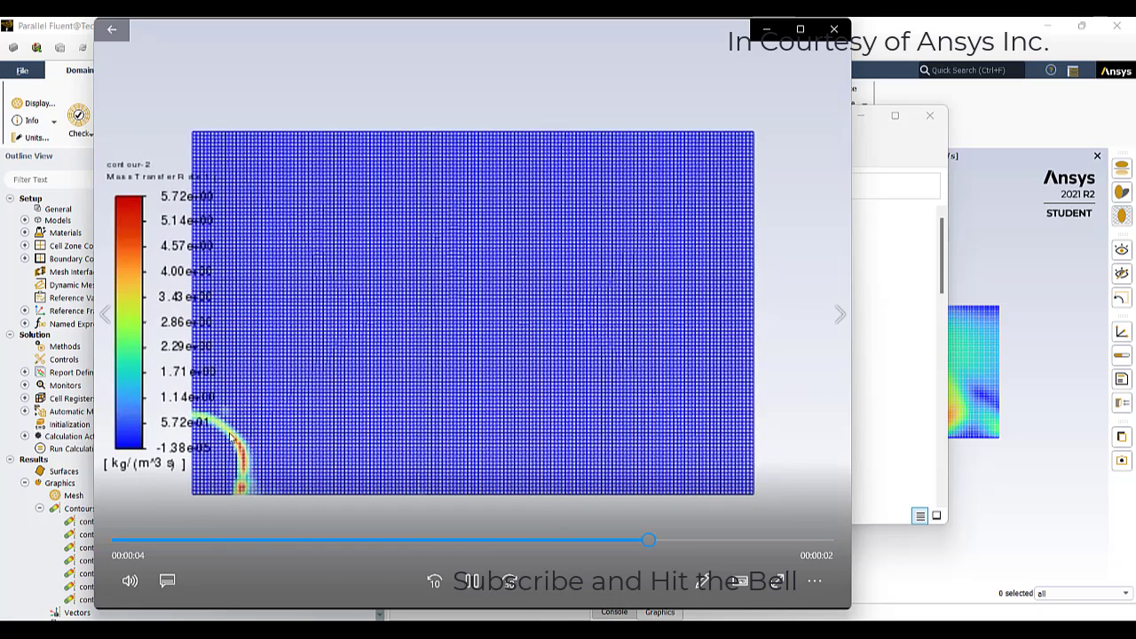
{"action": "left_click", "coordinate": [846, 27]}
{"action": "double_click", "coordinate": [742, 313]}
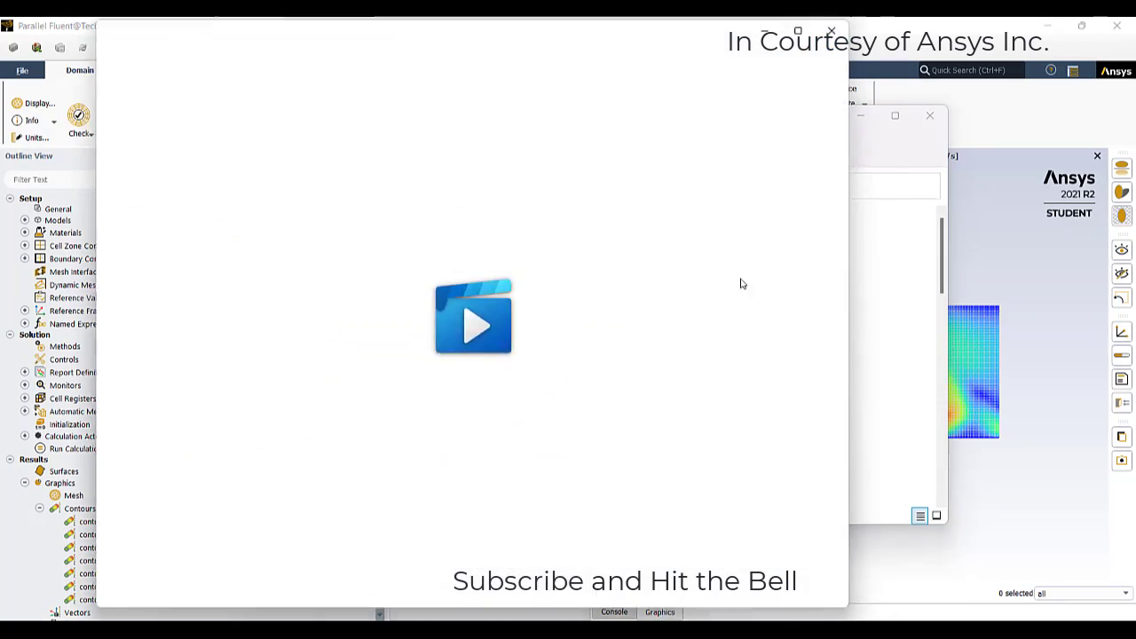